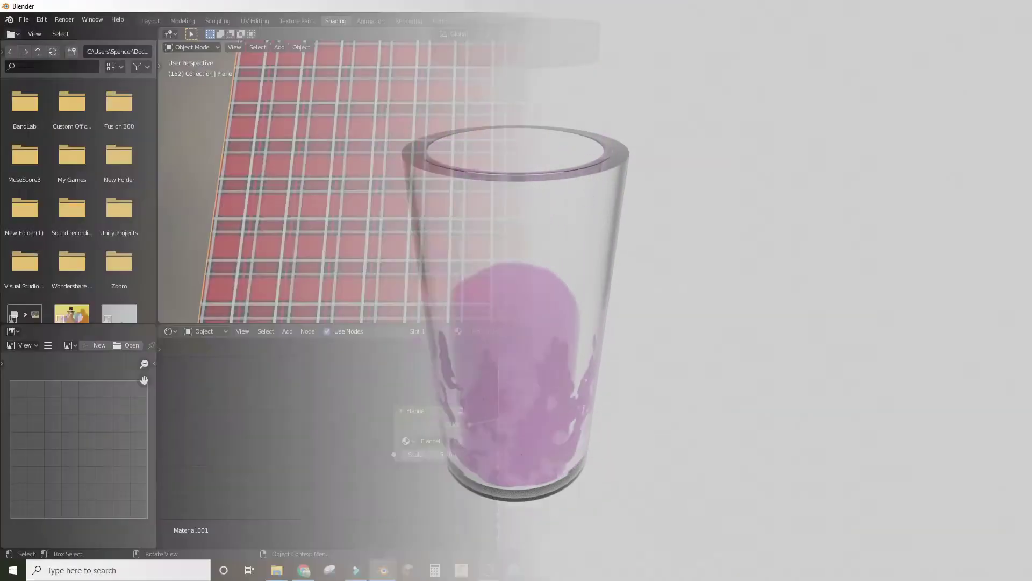
Orbit and zoom around the finished plaid plane to inspect it.
{"action": "scroll", "coordinate": [608, 221], "scroll_direction": "down", "scroll_amount": 3}
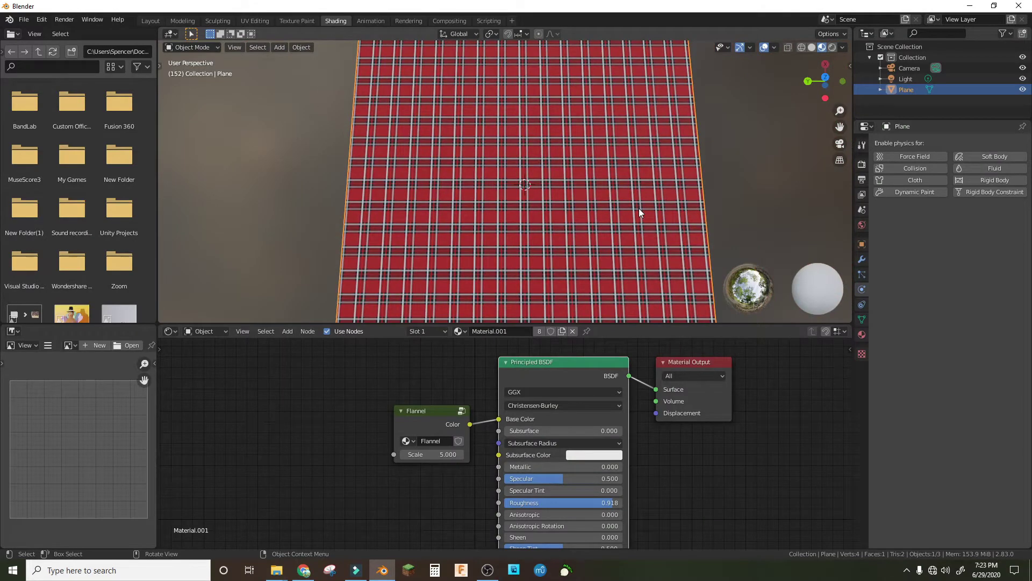
{"action": "scroll", "coordinate": [613, 172], "scroll_direction": "down", "scroll_amount": 3}
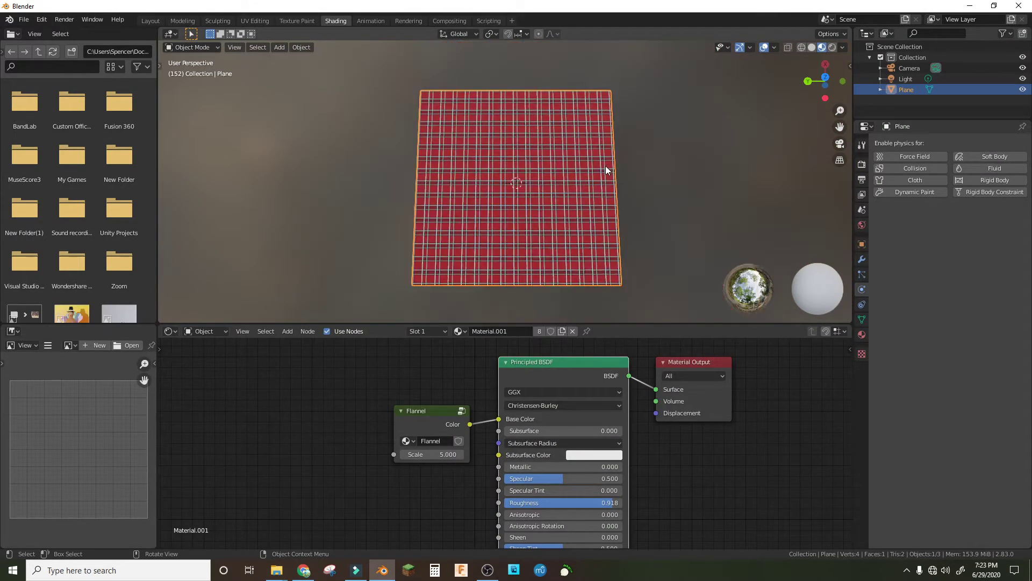
{"action": "mouse_move", "coordinate": [605, 166]}
{"action": "middle_mouse_down"}
{"action": "mouse_move", "coordinate": [560, 172]}
{"action": "mouse_move", "coordinate": [430, 124]}
{"action": "mouse_move", "coordinate": [481, 110]}
{"action": "middle_mouse_up"}
{"action": "scroll", "coordinate": [508, 165], "scroll_direction": "up", "scroll_amount": 4}
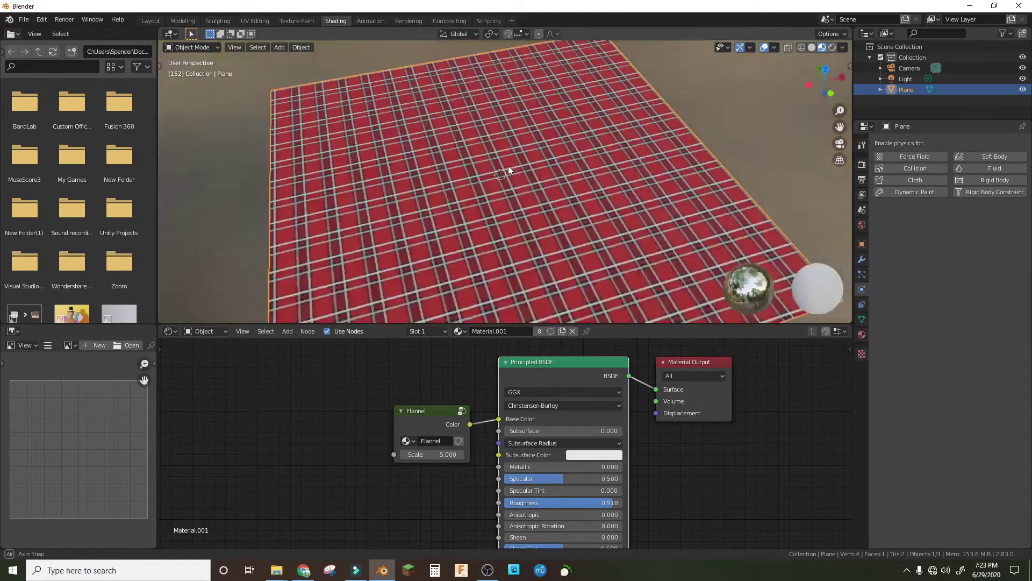
{"action": "middle_click_drag", "start_coordinate": [508, 165], "coordinate": [651, 147]}
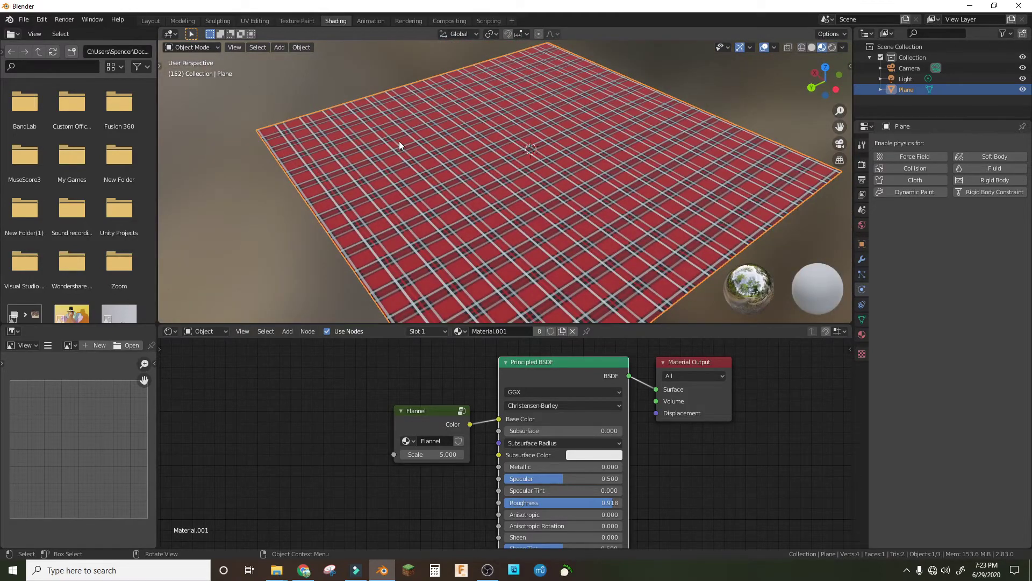
Bring up the save dialog from the File menu and start editing the file name.
{"action": "left_click", "coordinate": [24, 21]}
{"action": "left_click", "coordinate": [37, 95]}
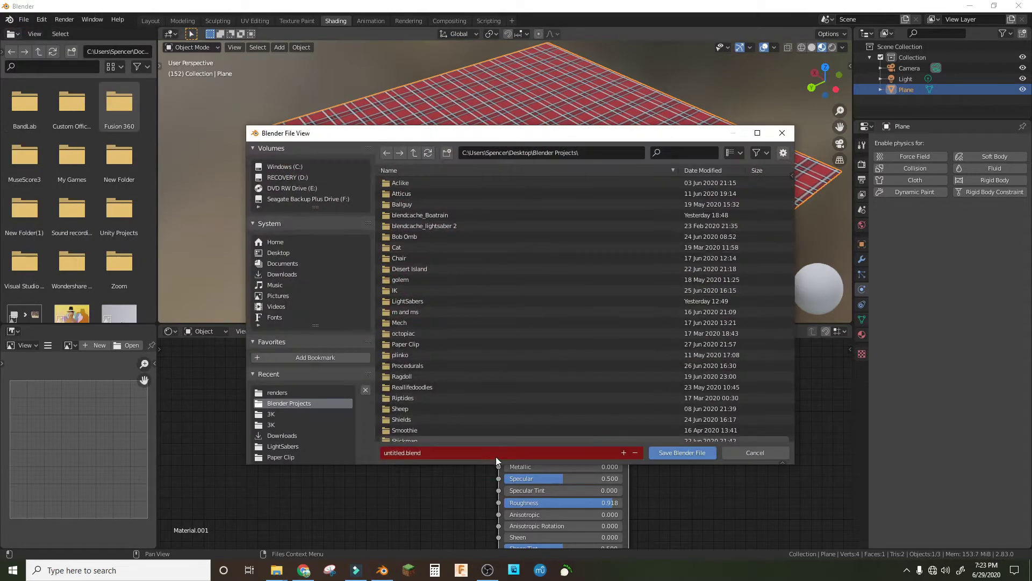
{"action": "left_click", "coordinate": [495, 457]}
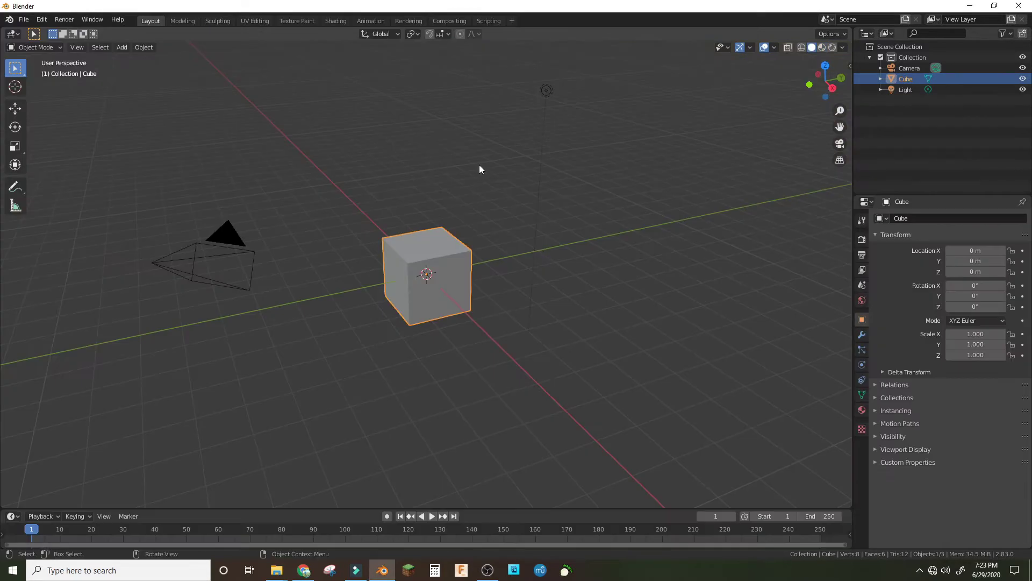
Replace the default cube with a plane and switch to the Shading workspace.
{"action": "key", "text": "Delete"}
{"action": "key", "text": "shift+a"}
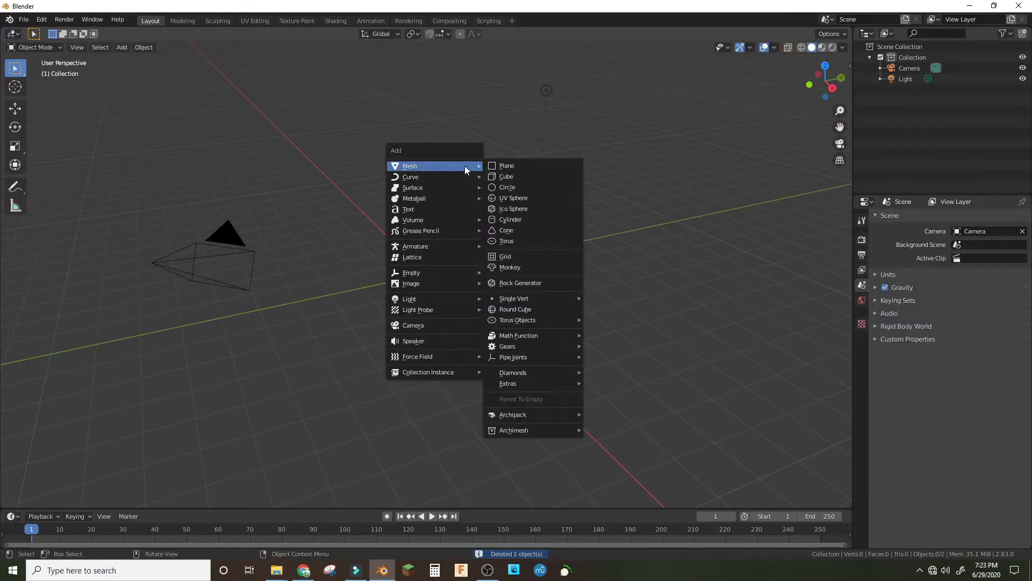
{"action": "left_click", "coordinate": [531, 166]}
{"action": "left_click", "coordinate": [336, 20]}
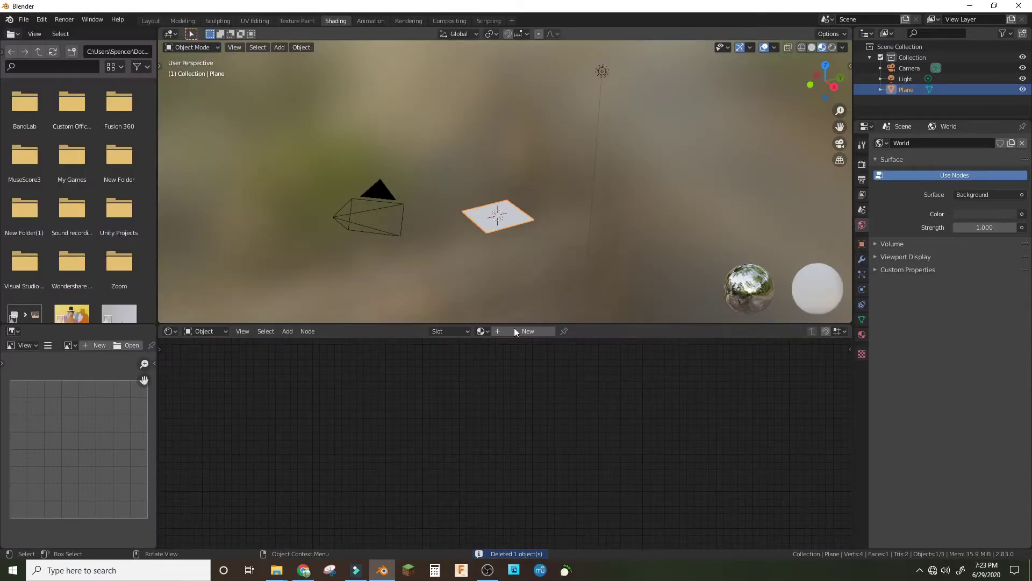
{"action": "scroll", "coordinate": [503, 249], "scroll_direction": "up", "scroll_amount": 3}
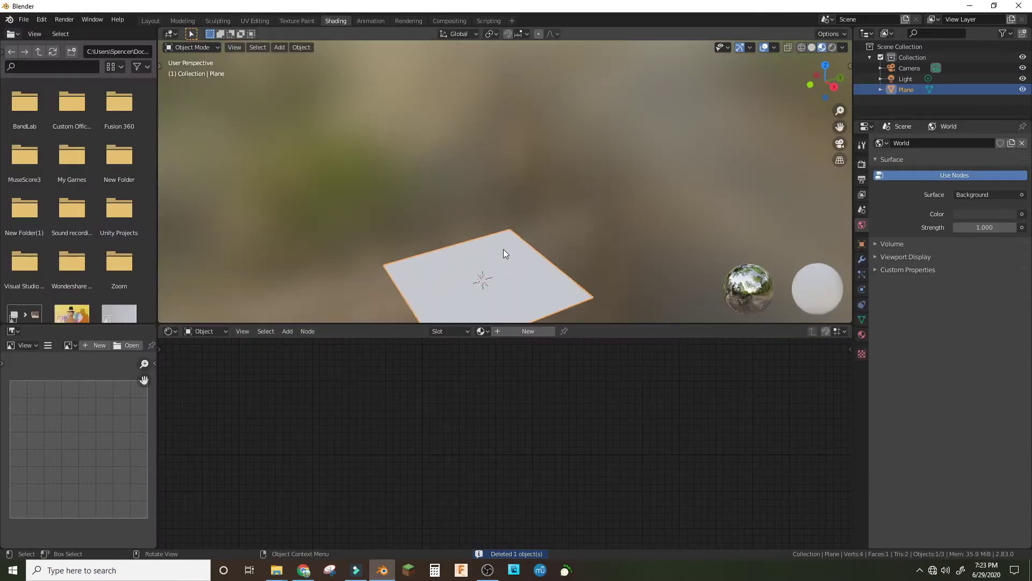
Create a new material and wire a Wave Texture into the shader's Base Color.
{"action": "left_click", "coordinate": [522, 331]}
{"action": "key", "text": "shift+a"}
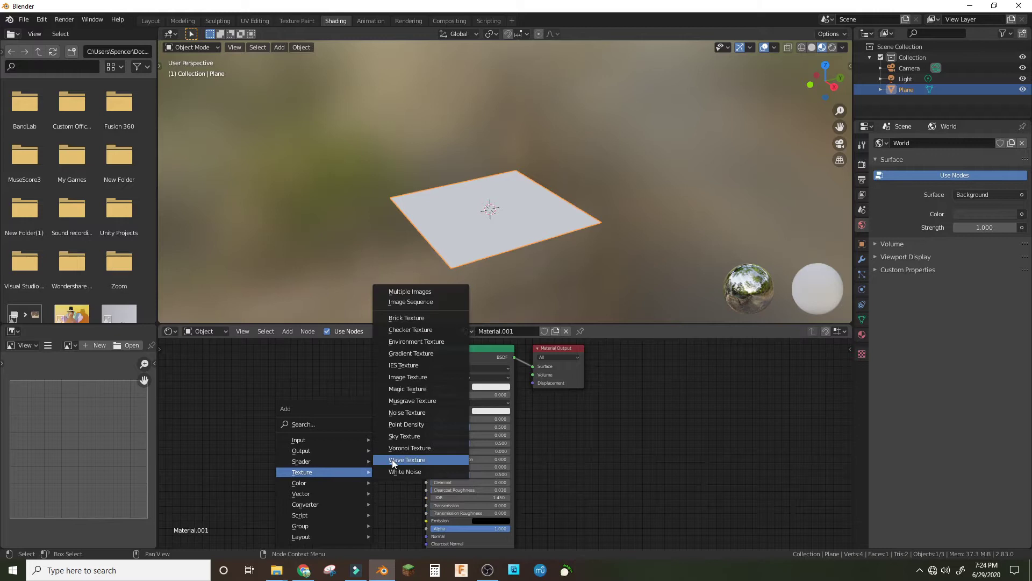
{"action": "left_click", "coordinate": [392, 460]}
{"action": "left_click", "coordinate": [217, 388]}
{"action": "left_click_drag", "start_coordinate": [272, 401], "coordinate": [426, 386]}
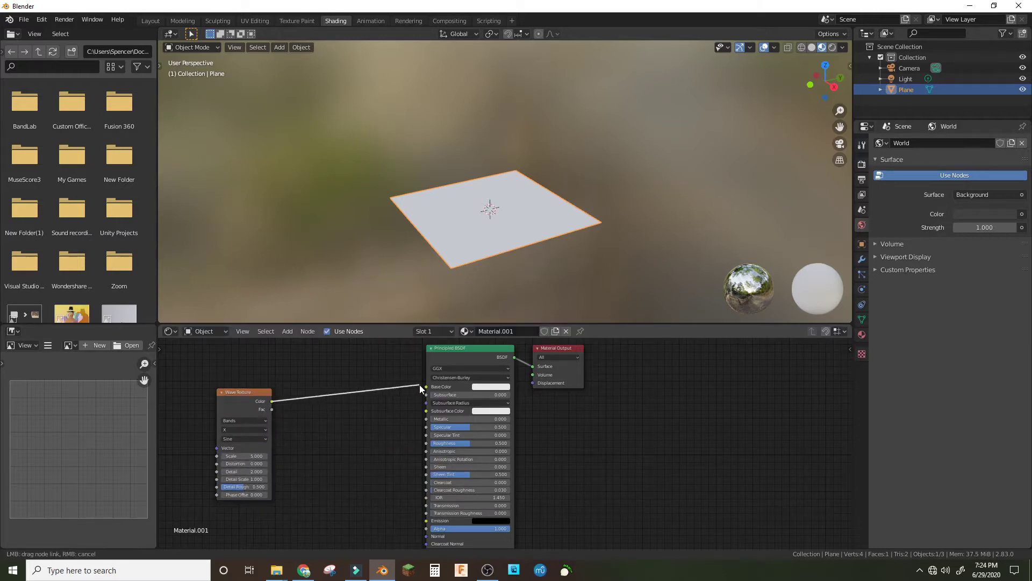
{"action": "middle_click_drag", "start_coordinate": [337, 440], "coordinate": [511, 430]}
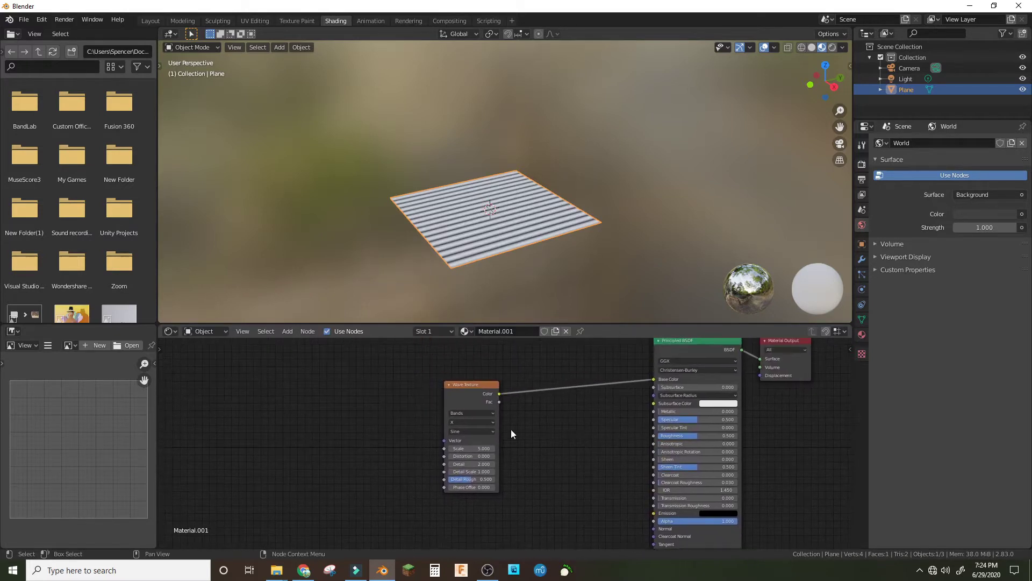
{"action": "scroll", "coordinate": [461, 431], "scroll_direction": "up", "scroll_amount": 1}
{"action": "scroll", "coordinate": [537, 395], "scroll_direction": "up", "scroll_amount": 2}
Insert a ColorRamp between the wave and shader with both stops at 0.5.
{"action": "key", "text": "shift+a"}
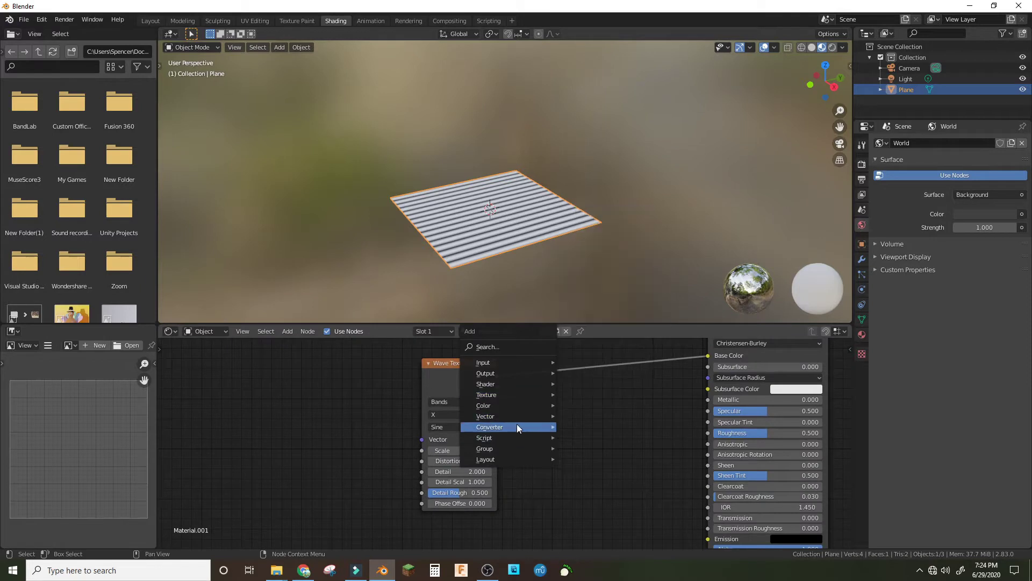
{"action": "mouse_move", "coordinate": [490, 427]}
{"action": "left_click", "coordinate": [588, 272]}
{"action": "left_click", "coordinate": [534, 327]}
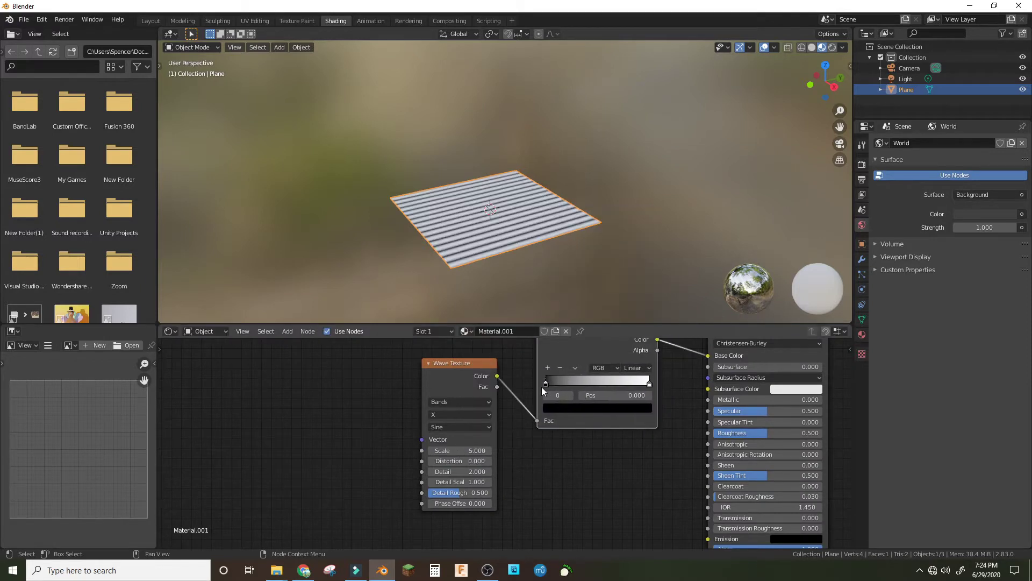
{"action": "left_click", "coordinate": [633, 396]}
{"action": "type", "text": "0.5"}
{"action": "key", "text": "Return"}
{"action": "left_click", "coordinate": [614, 396]}
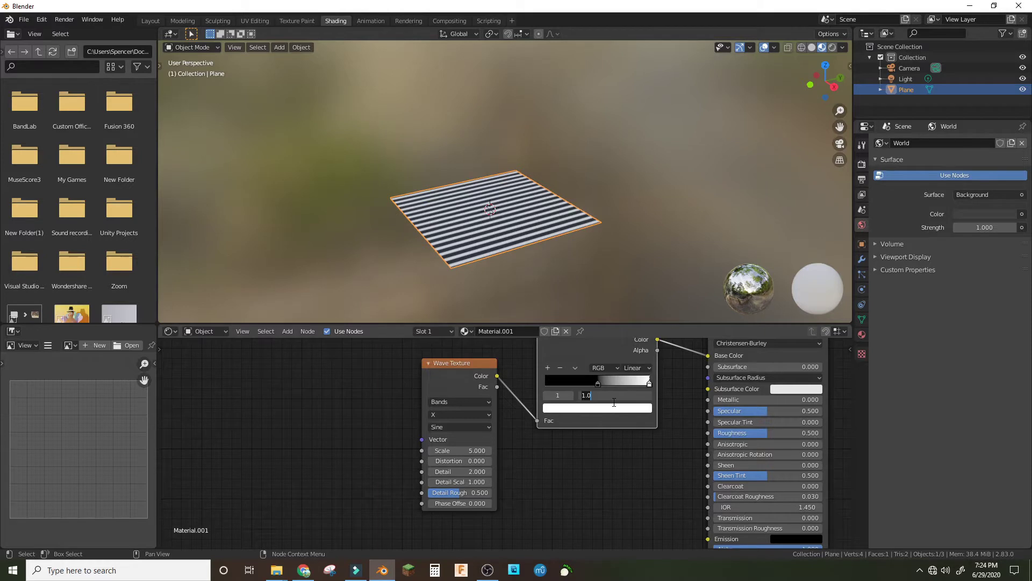
{"action": "type", "text": "0.5"}
{"action": "key", "text": "Return"}
{"action": "scroll", "coordinate": [301, 425], "scroll_direction": "down", "scroll_amount": 3}
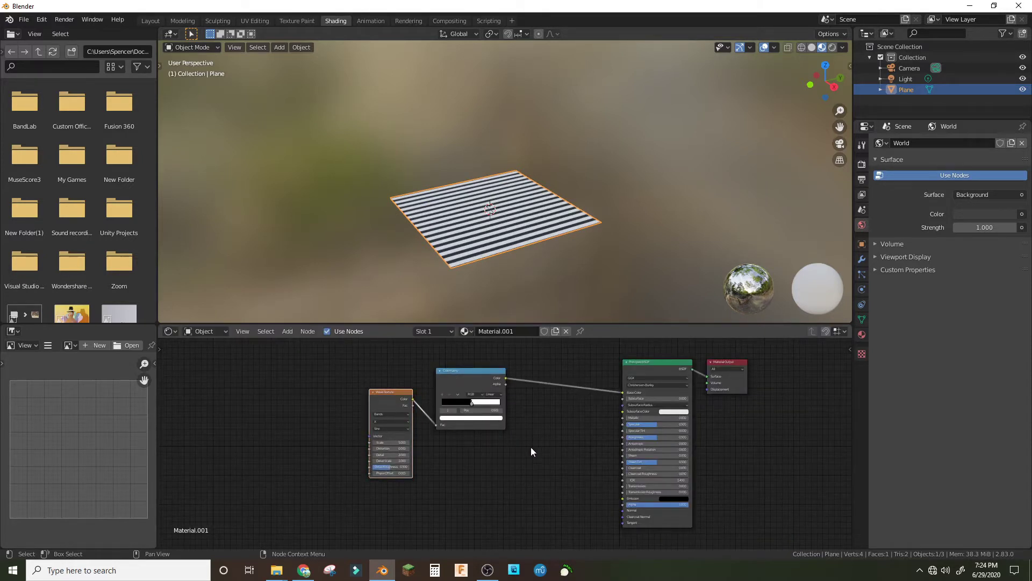
Add Texture Coordinate and Mapping via Ctrl+T using UV, and make the ColorRamp Constant.
{"action": "key", "text": "ctrl+t"}
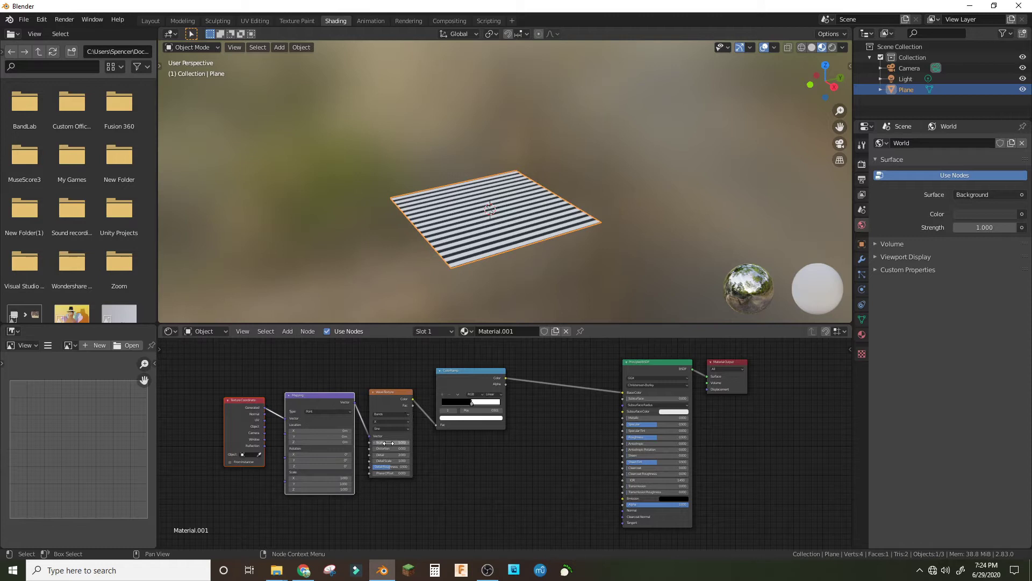
{"action": "scroll", "coordinate": [483, 503], "scroll_direction": "down", "scroll_amount": 2}
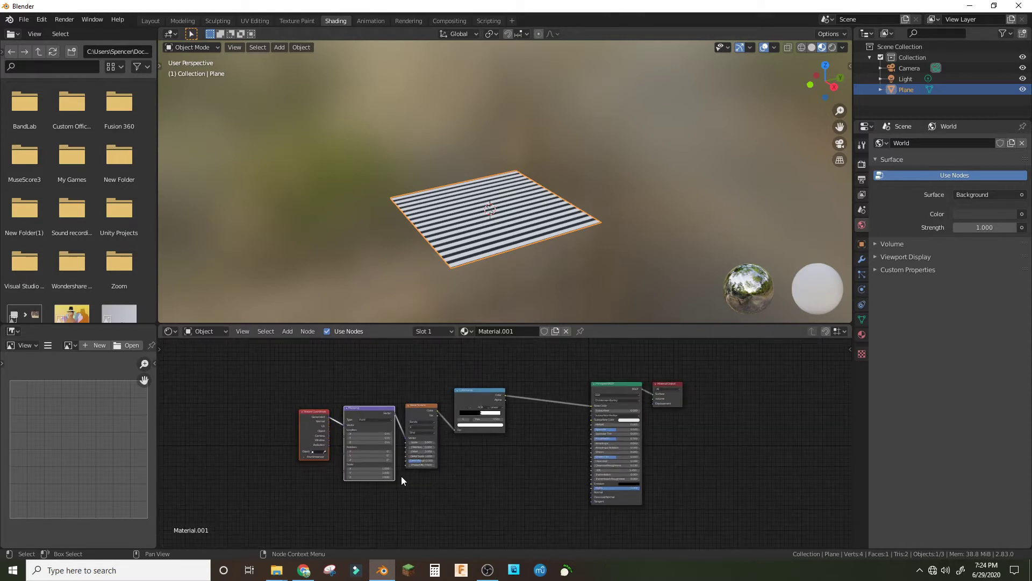
{"action": "left_click_drag", "start_coordinate": [330, 427], "coordinate": [341, 425]}
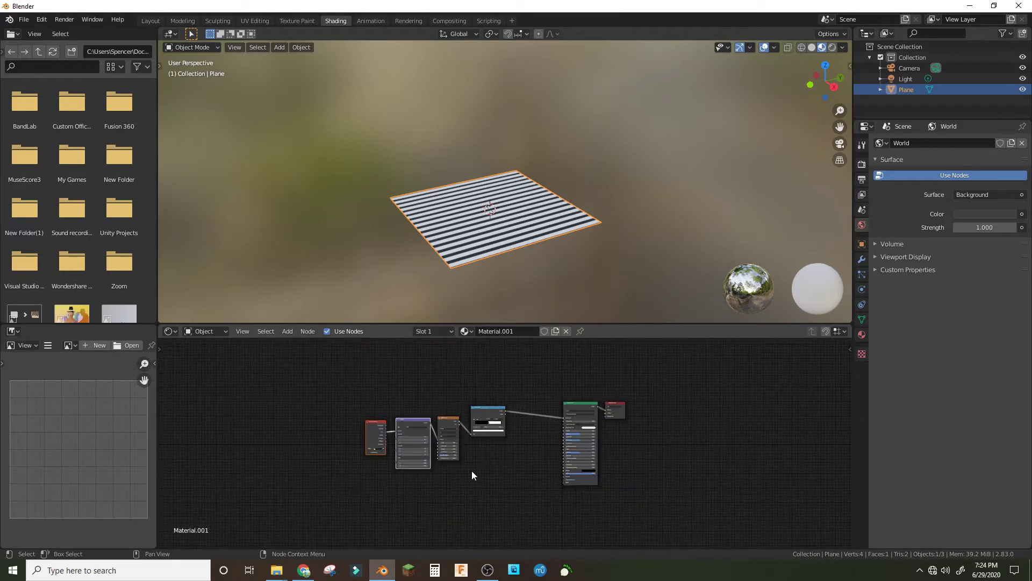
{"action": "scroll", "coordinate": [471, 457], "scroll_direction": "up", "scroll_amount": 2}
{"action": "scroll", "coordinate": [469, 442], "scroll_direction": "up", "scroll_amount": 3}
{"action": "left_click", "coordinate": [480, 345]}
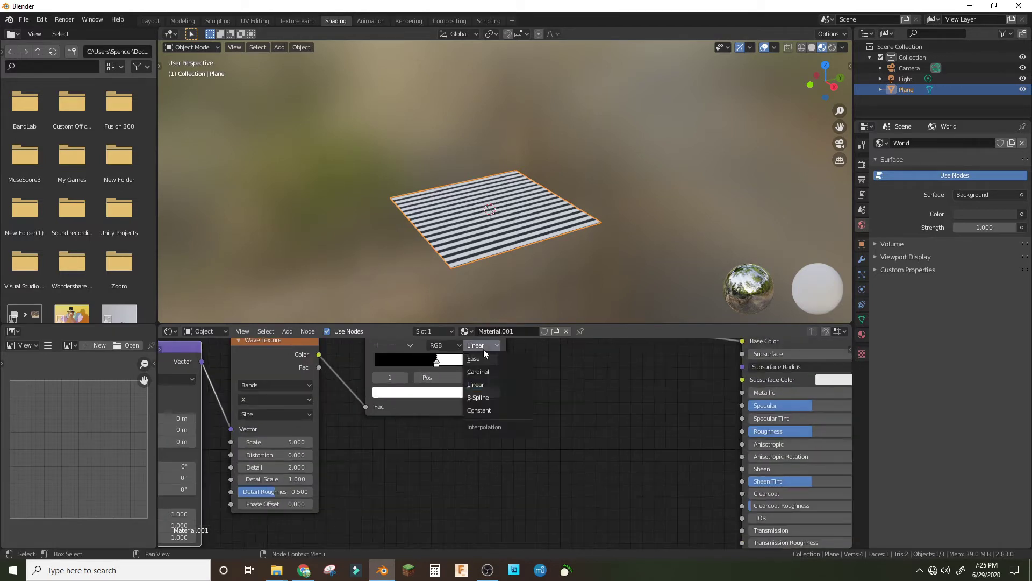
{"action": "left_click", "coordinate": [480, 410]}
Select the whole stripe node chain and move it to the left.
{"action": "middle_click_drag", "start_coordinate": [389, 481], "coordinate": [602, 460]}
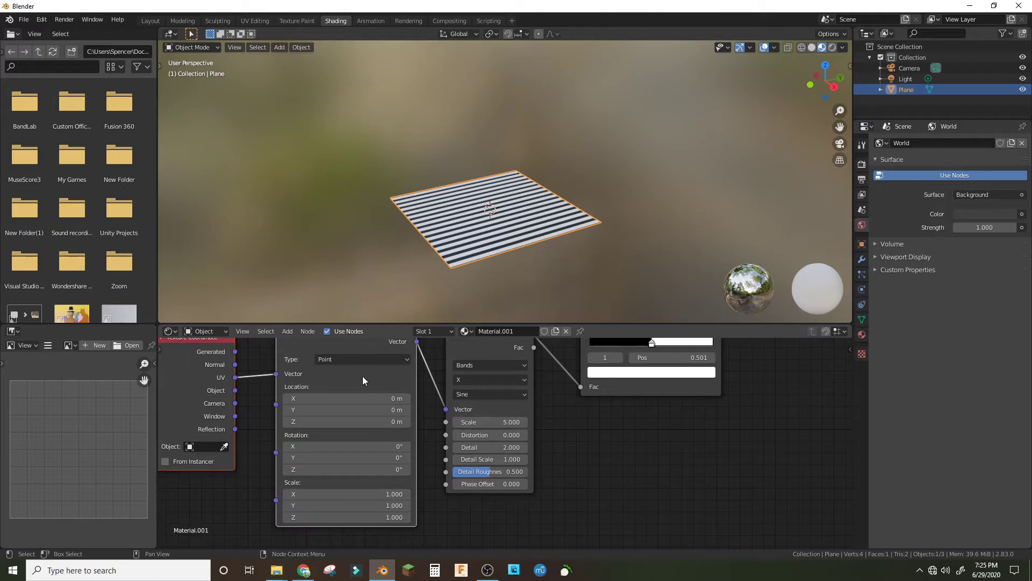
{"action": "scroll", "coordinate": [566, 457], "scroll_direction": "down", "scroll_amount": 3}
{"action": "scroll", "coordinate": [560, 471], "scroll_direction": "down", "scroll_amount": 1}
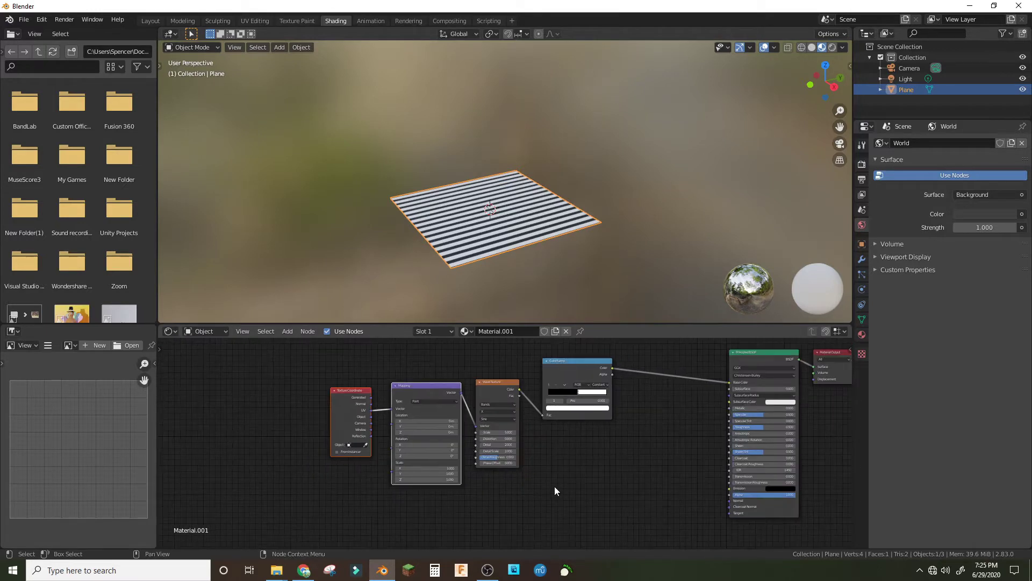
{"action": "left_click_drag", "start_coordinate": [554, 486], "coordinate": [320, 366]}
{"action": "key", "text": "g"}
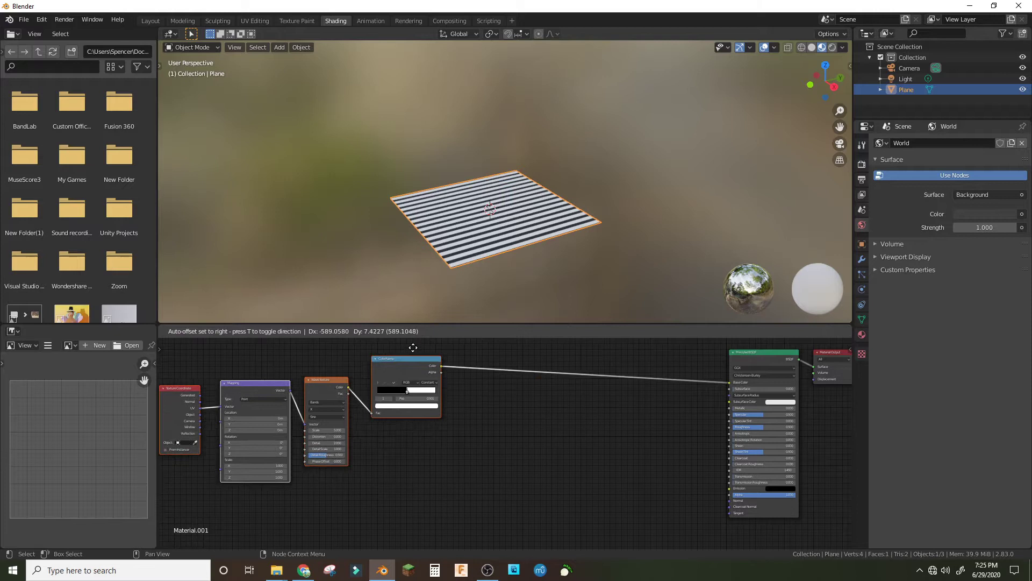
{"action": "left_click", "coordinate": [435, 348]}
Duplicate the chain, drop the extra Texture Coordinate, and edit the second Mapping's Z rotation.
{"action": "key", "text": "shift+d"}
{"action": "middle_click_drag", "start_coordinate": [208, 499], "coordinate": [363, 428]}
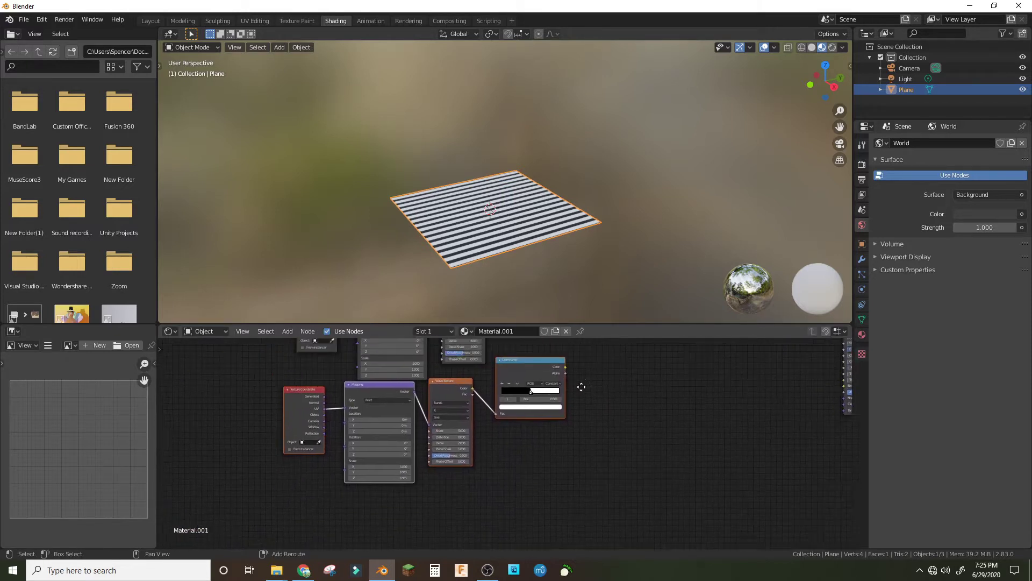
{"action": "key", "text": "x"}
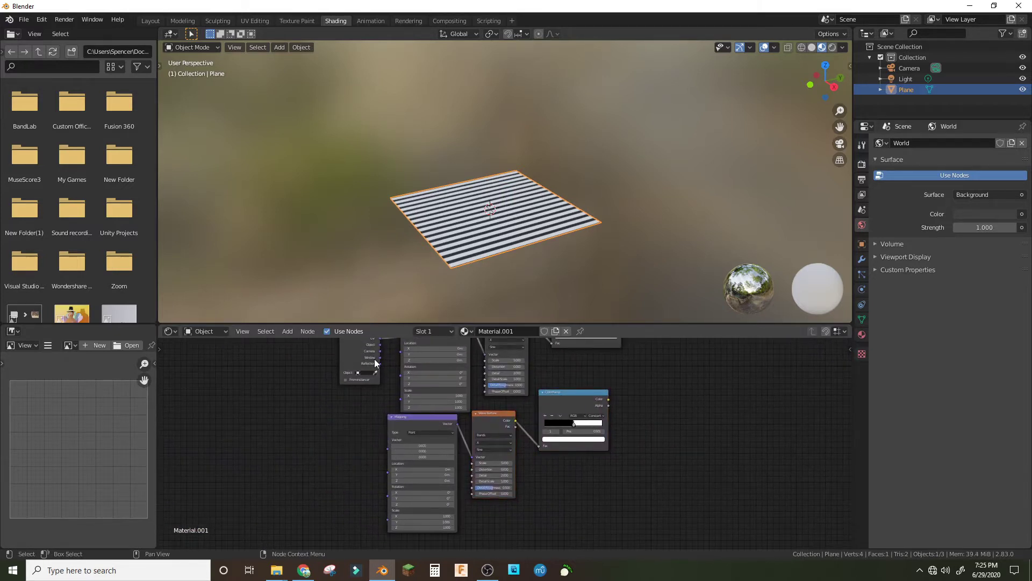
{"action": "scroll", "coordinate": [384, 362], "scroll_direction": "down", "scroll_amount": 2}
{"action": "mouse_move", "coordinate": [391, 360]}
{"action": "left_mouse_down"}
{"action": "mouse_move", "coordinate": [336, 408]}
{"action": "mouse_move", "coordinate": [419, 442]}
{"action": "left_mouse_up"}
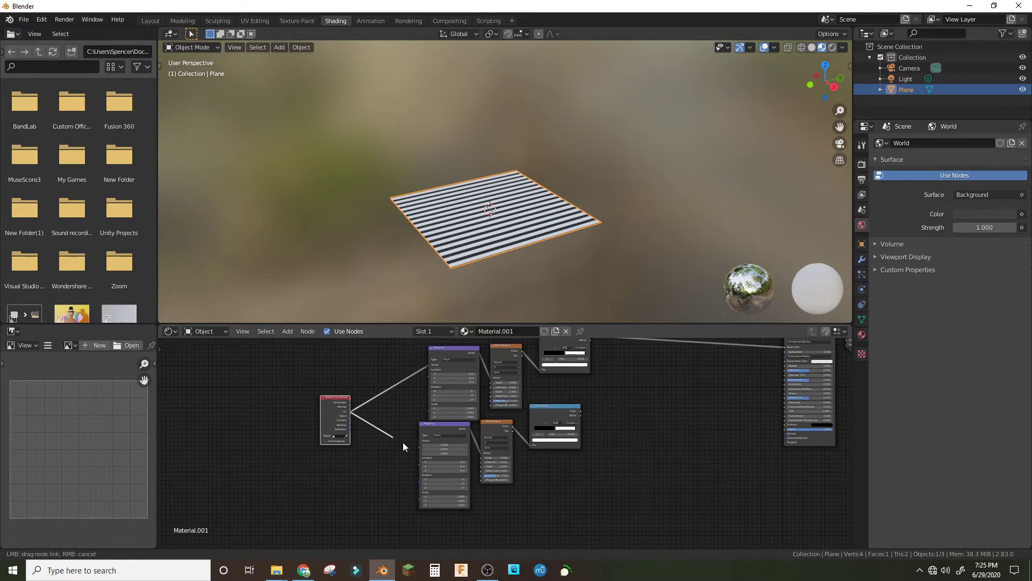
{"action": "scroll", "coordinate": [488, 489], "scroll_direction": "up", "scroll_amount": 2}
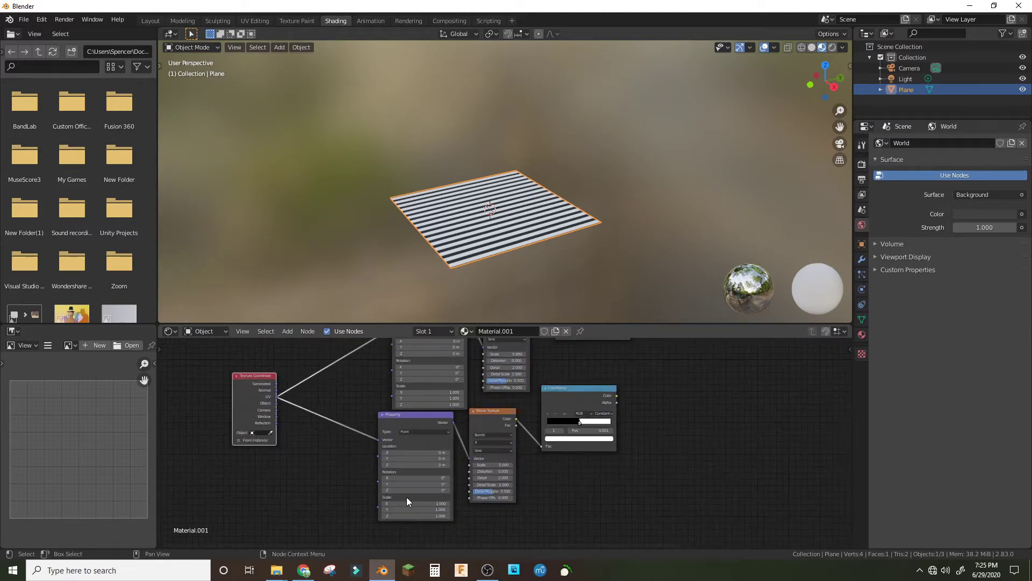
{"action": "double_click", "coordinate": [425, 490]}
Add a MixRGB node via the 'mix' search to blend the two stripe chains.
{"action": "key", "text": "Home"}
{"action": "key", "text": "shift+a"}
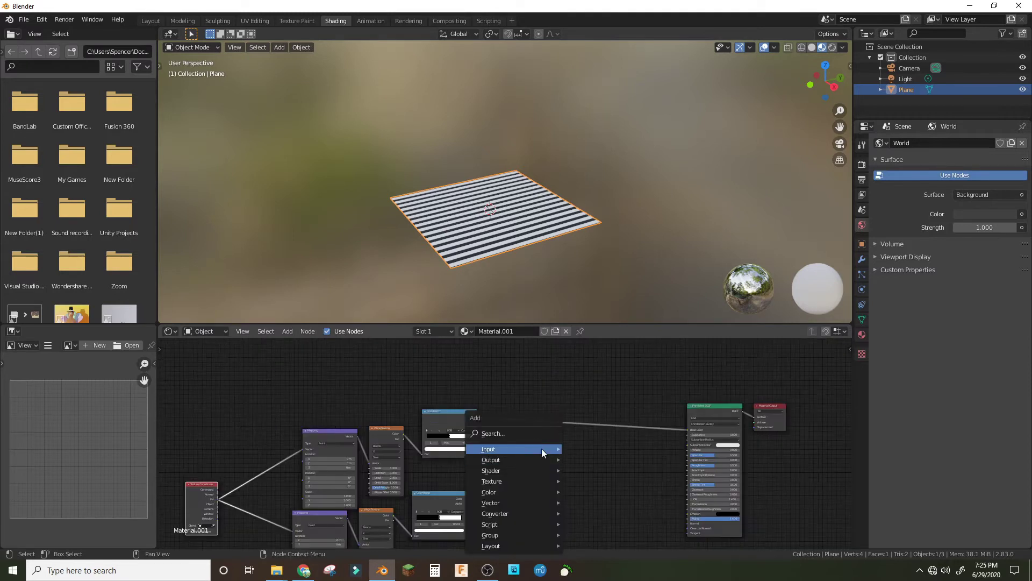
{"action": "left_click", "coordinate": [530, 433]}
{"action": "type", "text": "mix"}
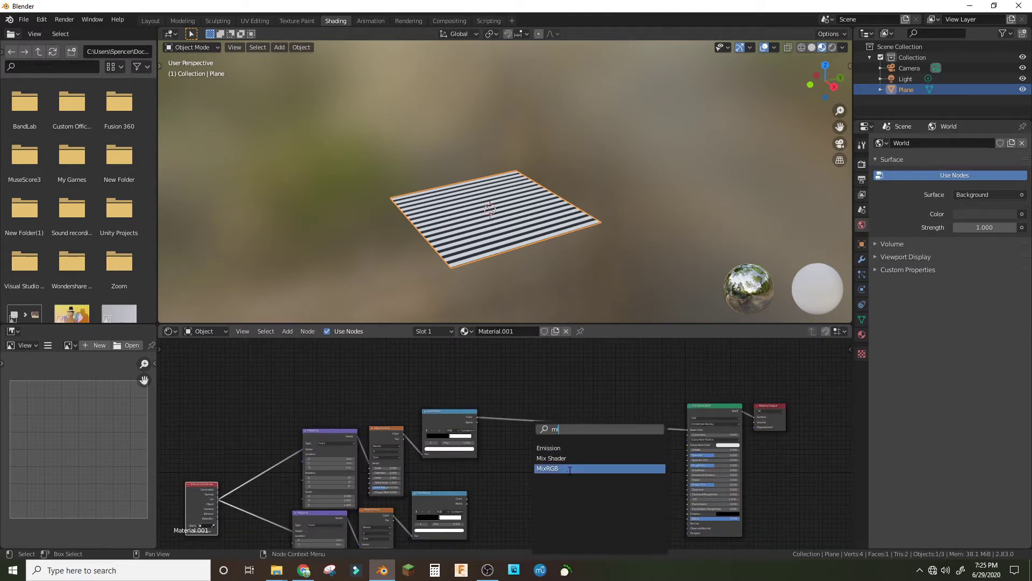
{"action": "left_click", "coordinate": [562, 467]}
{"action": "scroll", "coordinate": [562, 466], "scroll_direction": "up", "scroll_amount": 2}
Change the ColorRamp's light stripe colour to red.
{"action": "left_click", "coordinate": [451, 430]}
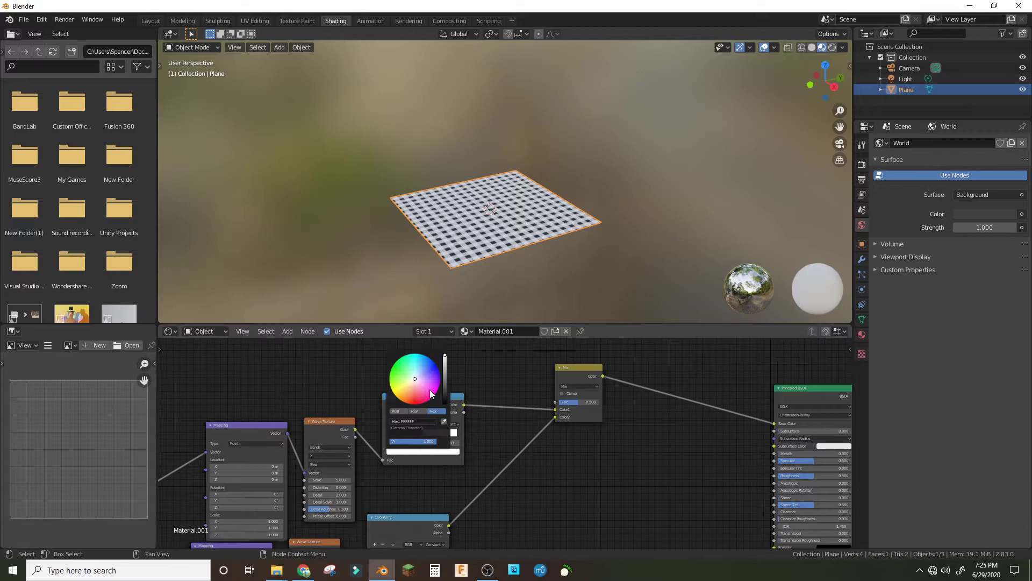
{"action": "left_click", "coordinate": [412, 404]}
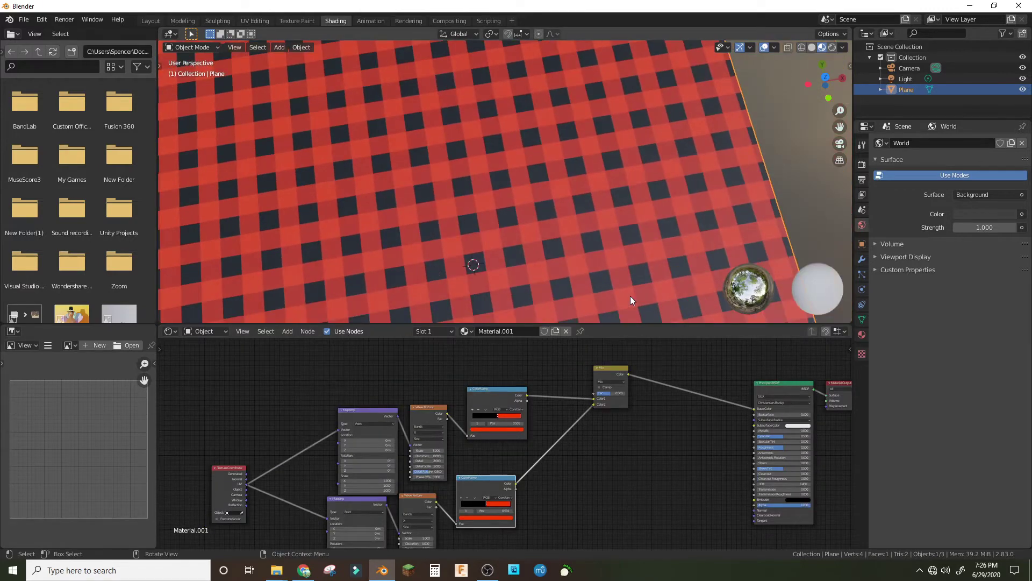
{"action": "scroll", "coordinate": [630, 296], "scroll_direction": "down", "scroll_amount": 3}
{"action": "scroll", "coordinate": [412, 392], "scroll_direction": "down", "scroll_amount": 1}
{"action": "scroll", "coordinate": [469, 460], "scroll_direction": "down", "scroll_amount": 2}
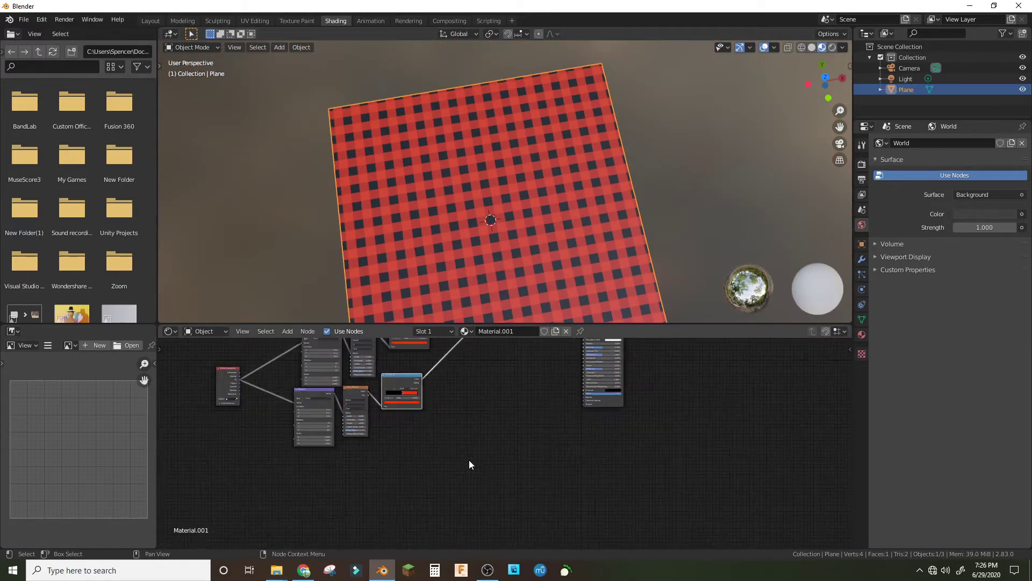
{"action": "scroll", "coordinate": [469, 460], "scroll_direction": "down", "scroll_amount": 2}
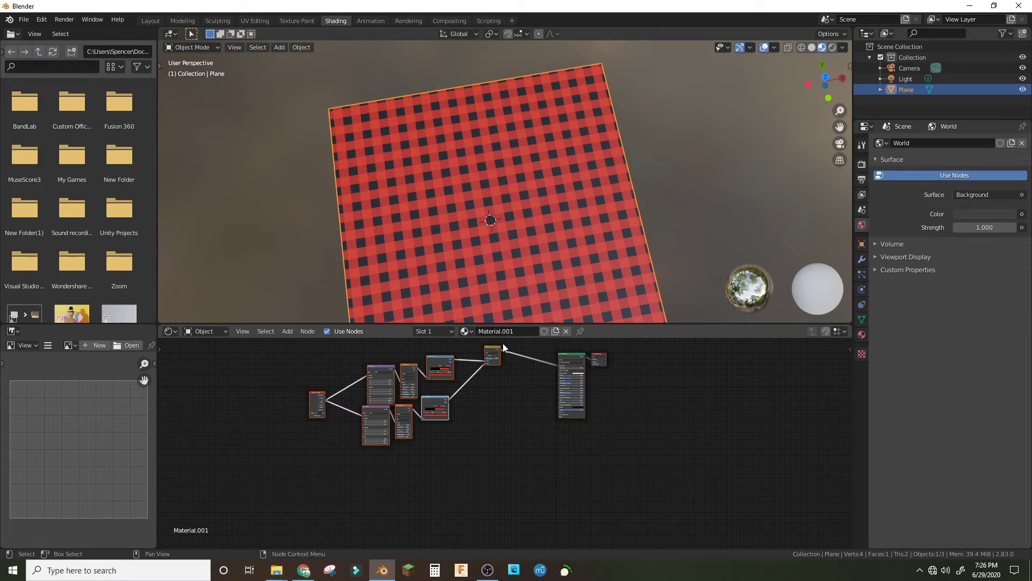
Group the selected plaid nodes and wire a Group Input Scale into both Wave Textures.
{"action": "right_click", "coordinate": [491, 356]}
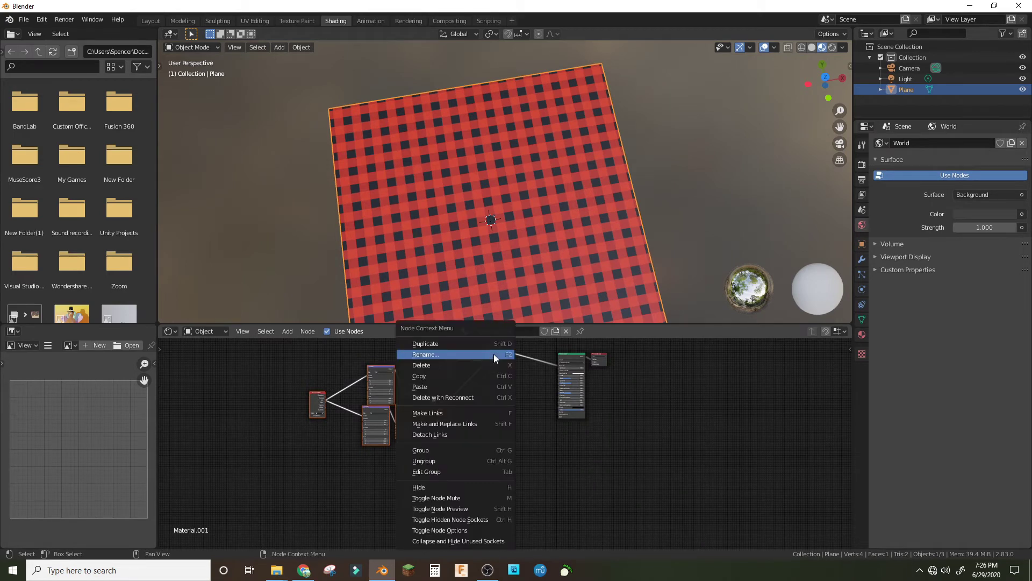
{"action": "left_click", "coordinate": [476, 450]}
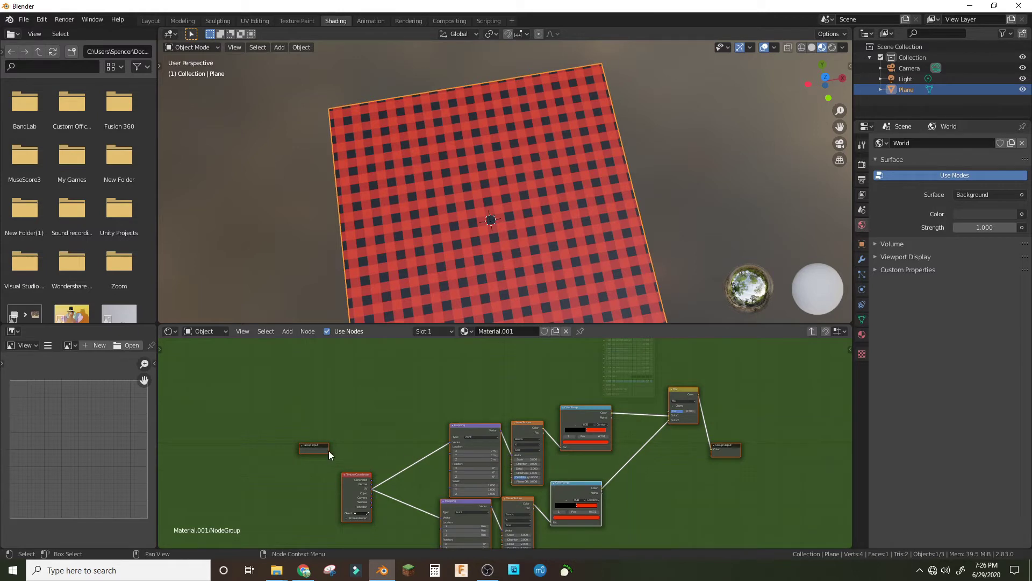
{"action": "left_click_drag", "start_coordinate": [328, 451], "coordinate": [502, 535]}
{"action": "left_click_drag", "start_coordinate": [329, 451], "coordinate": [513, 459]}
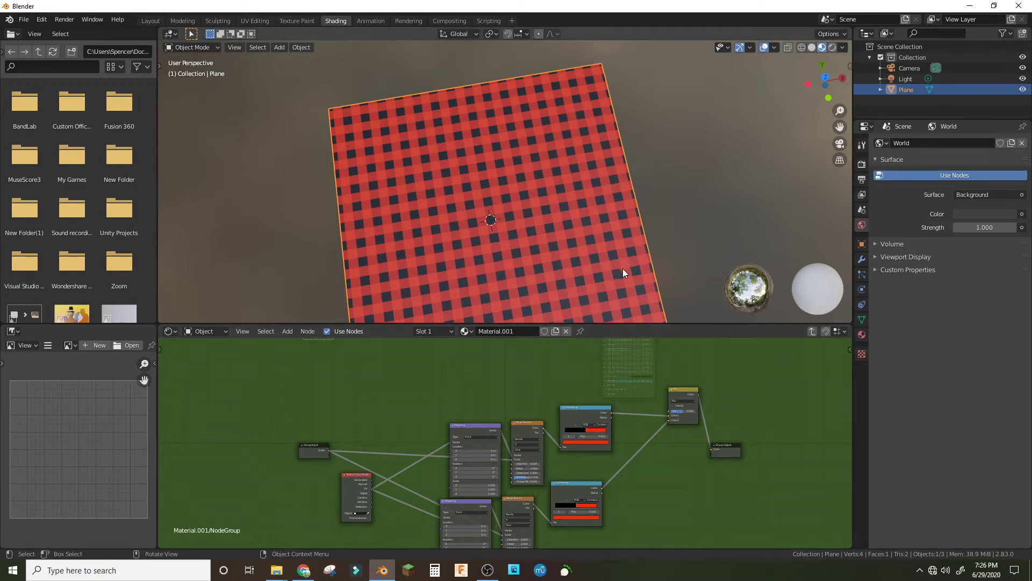
Select all stripe nodes except the output and place a duplicate below the originals.
{"action": "scroll", "coordinate": [613, 470], "scroll_direction": "down", "scroll_amount": 3}
{"action": "scroll", "coordinate": [616, 509], "scroll_direction": "up", "scroll_amount": 2}
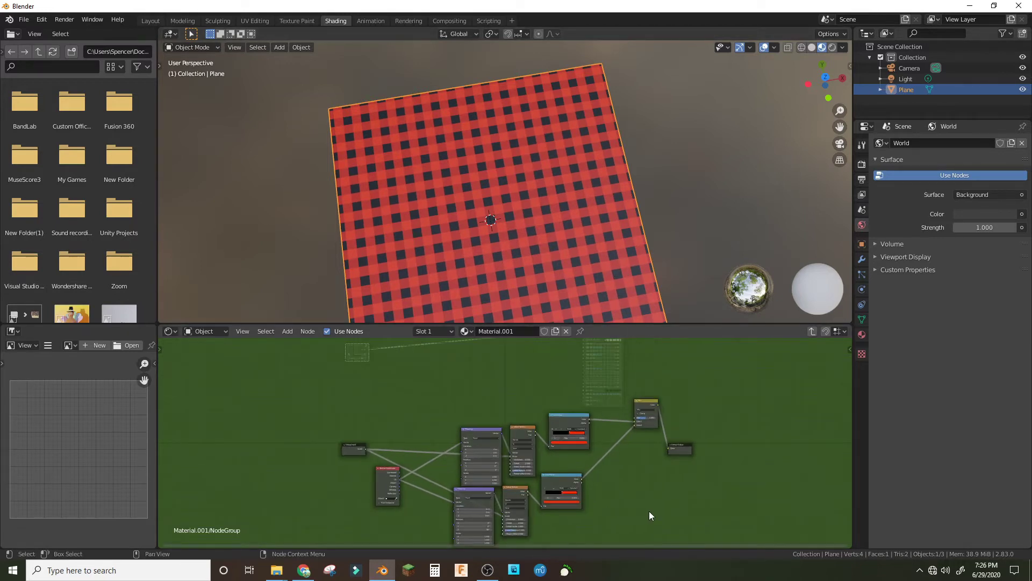
{"action": "middle_click_drag", "start_coordinate": [650, 510], "coordinate": [678, 471]}
{"action": "left_click_drag", "start_coordinate": [692, 520], "coordinate": [334, 349]}
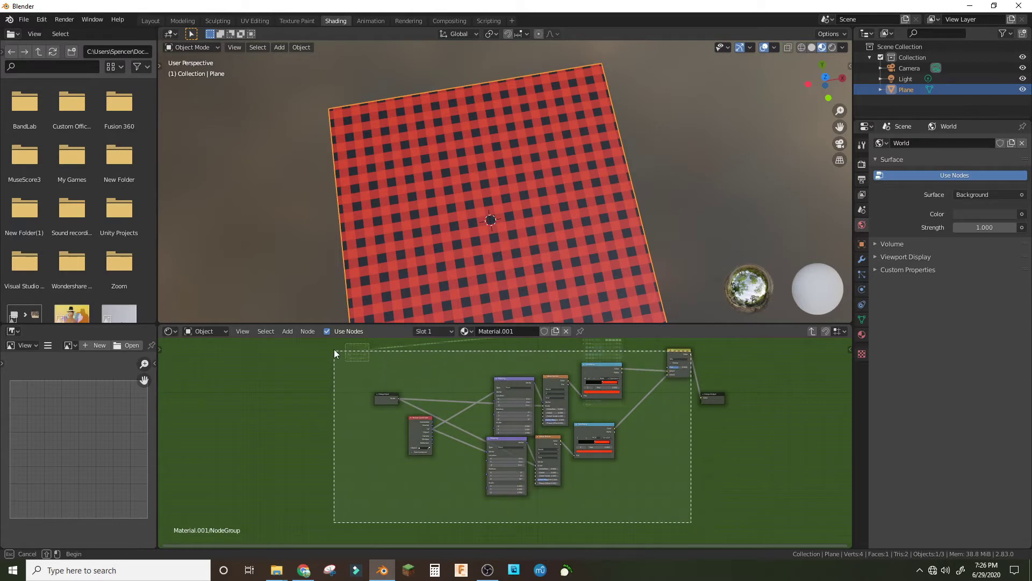
{"action": "mouse_move", "coordinate": [666, 356]}
{"action": "left_mouse_down"}
{"action": "mouse_move", "coordinate": [651, 367]}
{"action": "mouse_move", "coordinate": [479, 383]}
{"action": "left_mouse_up"}
{"action": "key", "text": "shift+d"}
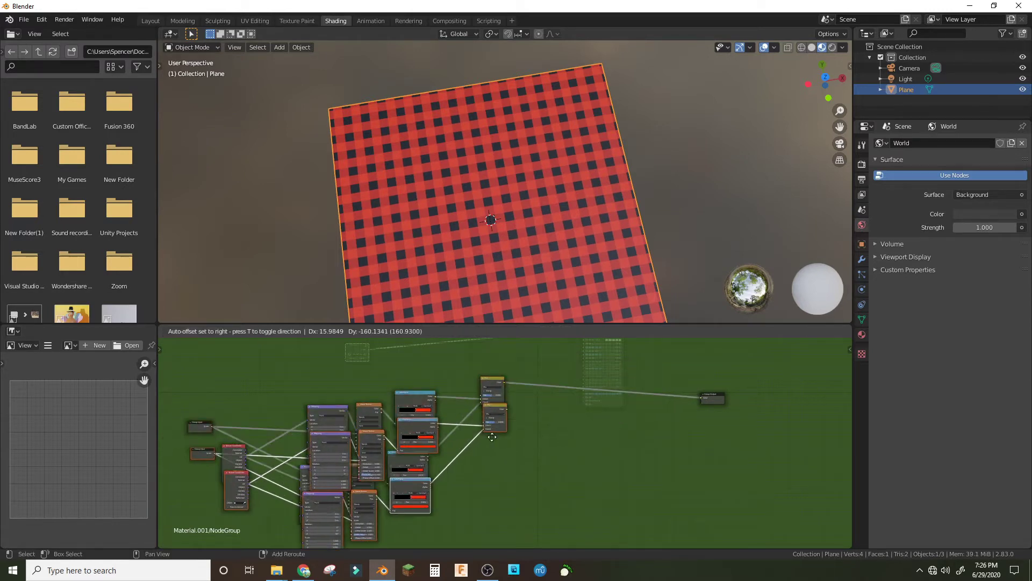
{"action": "left_click", "coordinate": [571, 486]}
{"action": "mouse_move", "coordinate": [571, 487]}
{"action": "middle_mouse_down"}
{"action": "mouse_move", "coordinate": [554, 419]}
{"action": "mouse_move", "coordinate": [561, 360]}
{"action": "middle_mouse_up"}
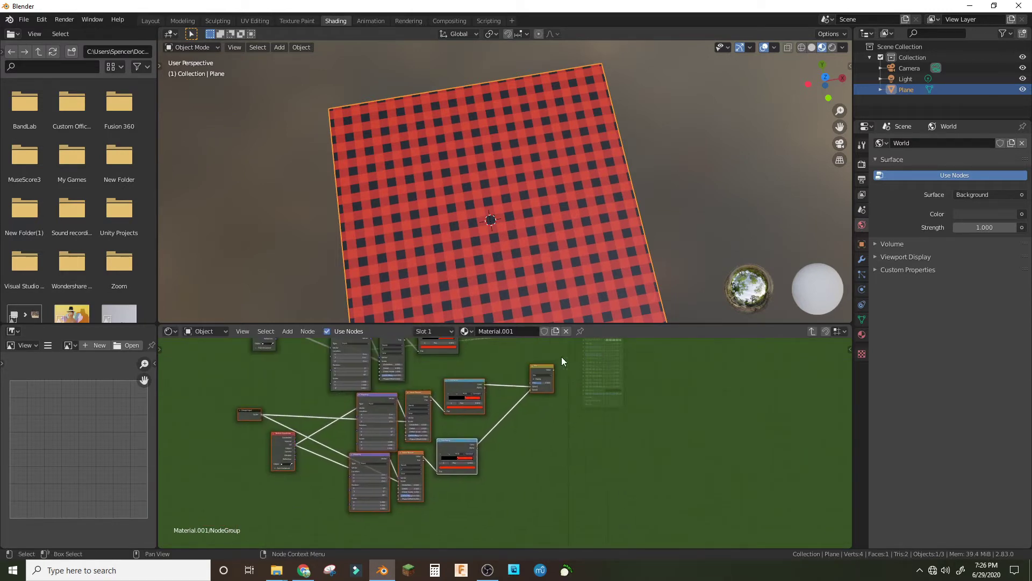
{"action": "scroll", "coordinate": [508, 430], "scroll_direction": "up", "scroll_amount": 2}
{"action": "scroll", "coordinate": [497, 447], "scroll_direction": "up", "scroll_amount": 2}
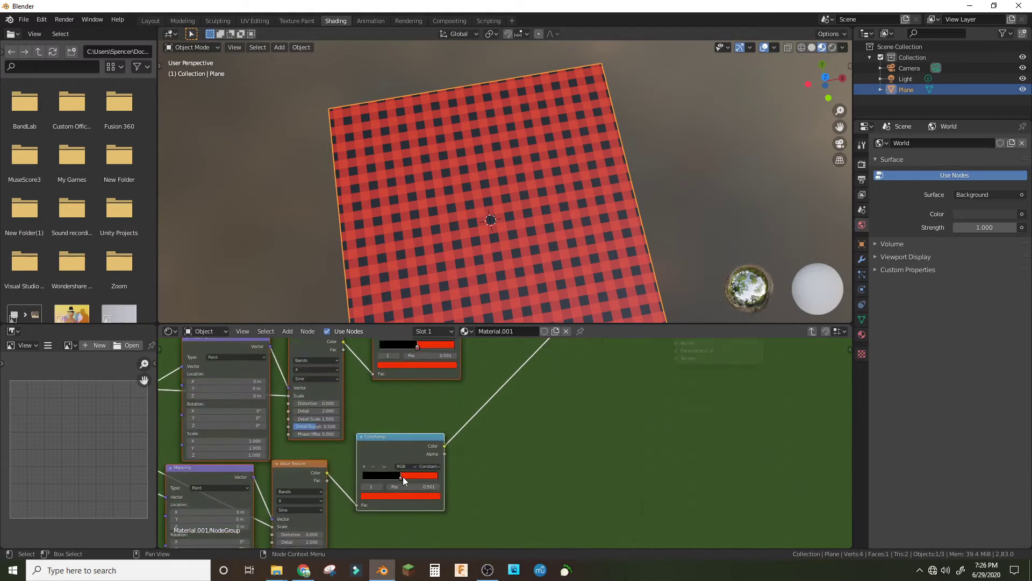
Make the copy's ColorRamp stop white and move it to position 0.991.
{"action": "left_click", "coordinate": [407, 496]}
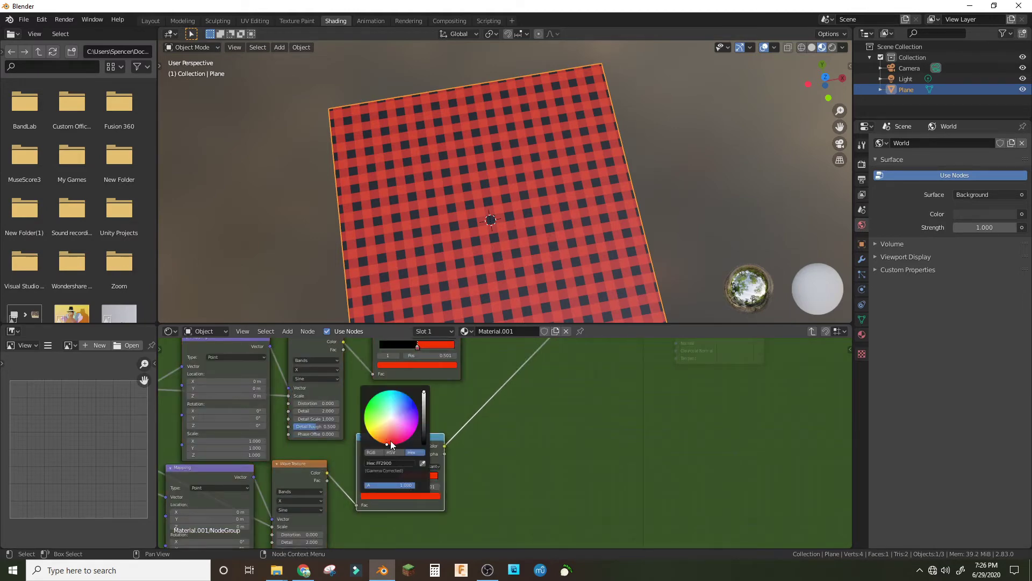
{"action": "left_click_drag", "start_coordinate": [391, 443], "coordinate": [391, 418]}
{"action": "left_click", "coordinate": [420, 487]}
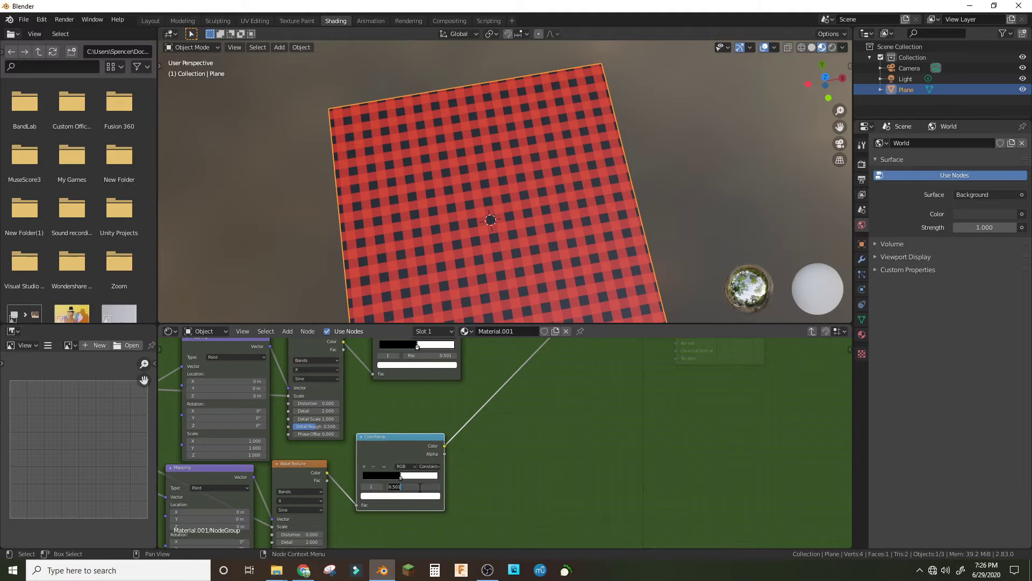
{"action": "key", "text": "BackSpace"}
{"action": "type", "text": ".991"}
{"action": "key", "text": "Return"}
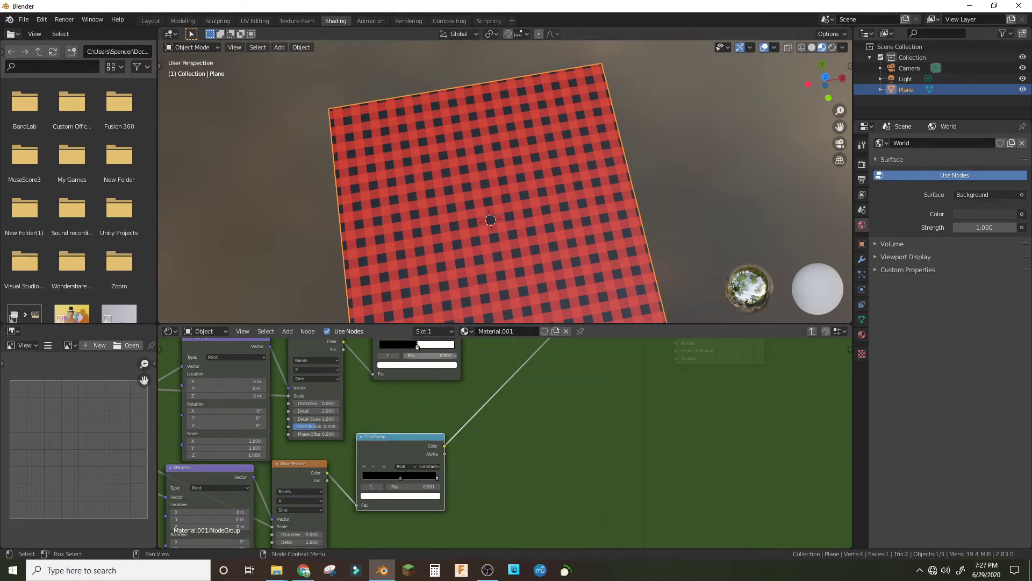
Enter 4.125 as the wave texture's phase offset.
{"action": "scroll", "coordinate": [471, 466], "scroll_direction": "down", "scroll_amount": 3}
{"action": "scroll", "coordinate": [352, 454], "scroll_direction": "up", "scroll_amount": 3}
{"action": "left_click", "coordinate": [298, 433]}
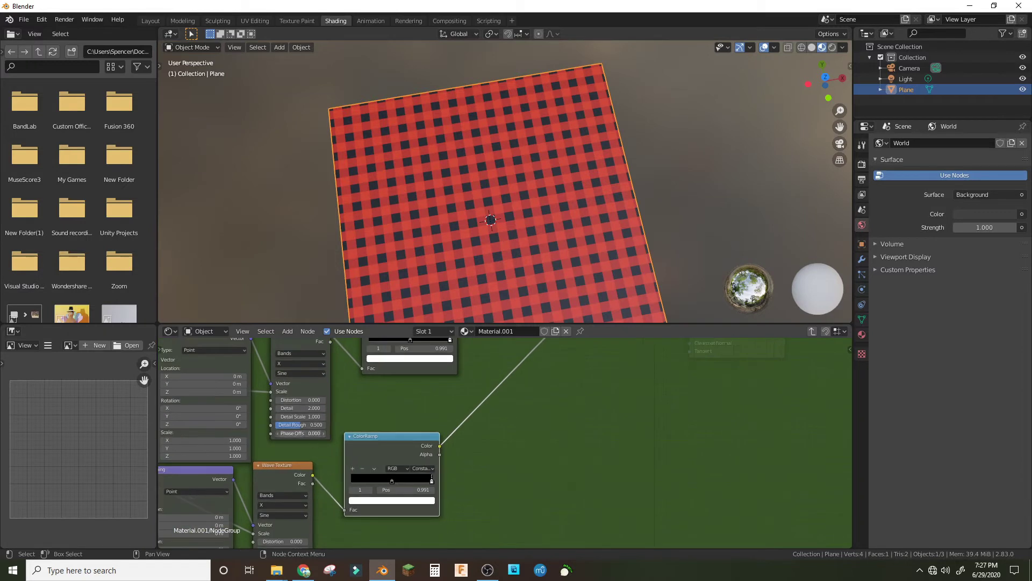
{"action": "type", "text": "0.0"}
{"action": "type", "text": "4.125"}
Confirm wave phase offsets of 4.125 and 2.125 and update the mapping's Z rotation.
{"action": "key", "text": "Return"}
{"action": "middle_click_drag", "start_coordinate": [377, 444], "coordinate": [475, 464]}
{"action": "left_click", "coordinate": [415, 453]}
{"action": "type", "text": "0.0"}
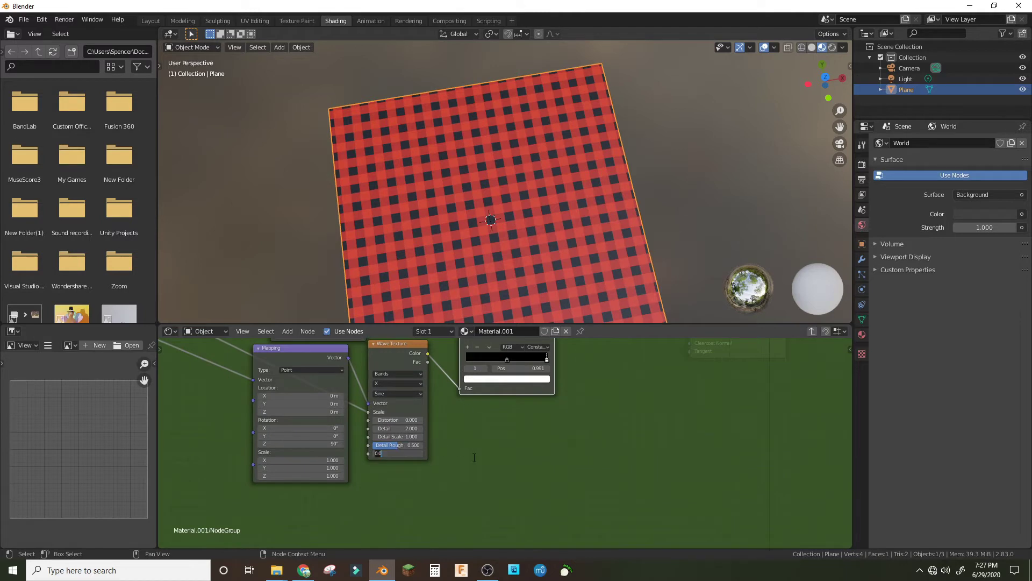
{"action": "type", "text": "2.125"}
{"action": "key", "text": "Return"}
{"action": "left_click", "coordinate": [340, 444]}
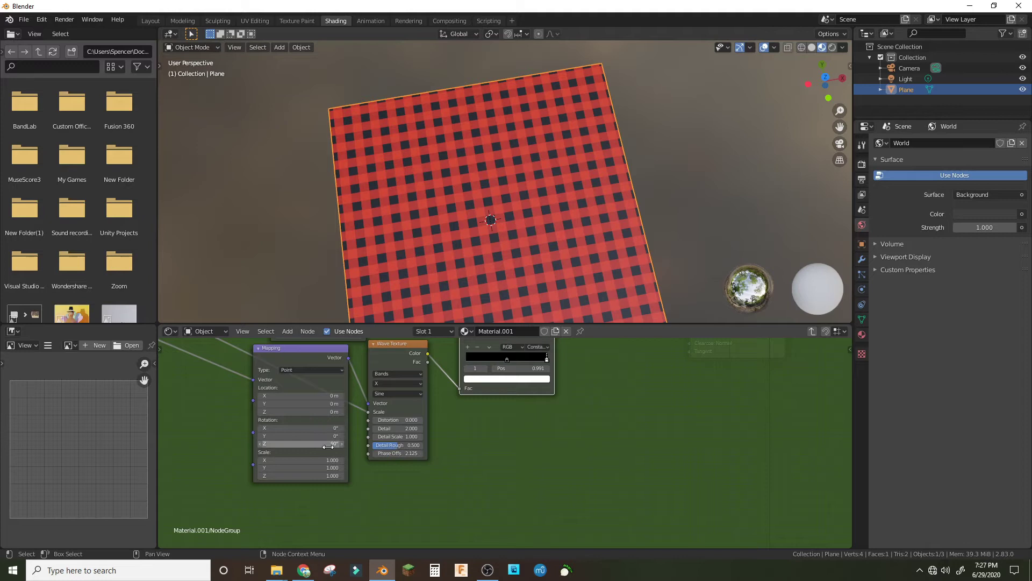
{"action": "key", "text": "Return"}
Reframe the node tree and reposition the Mapping node down and left.
{"action": "key", "text": "Home"}
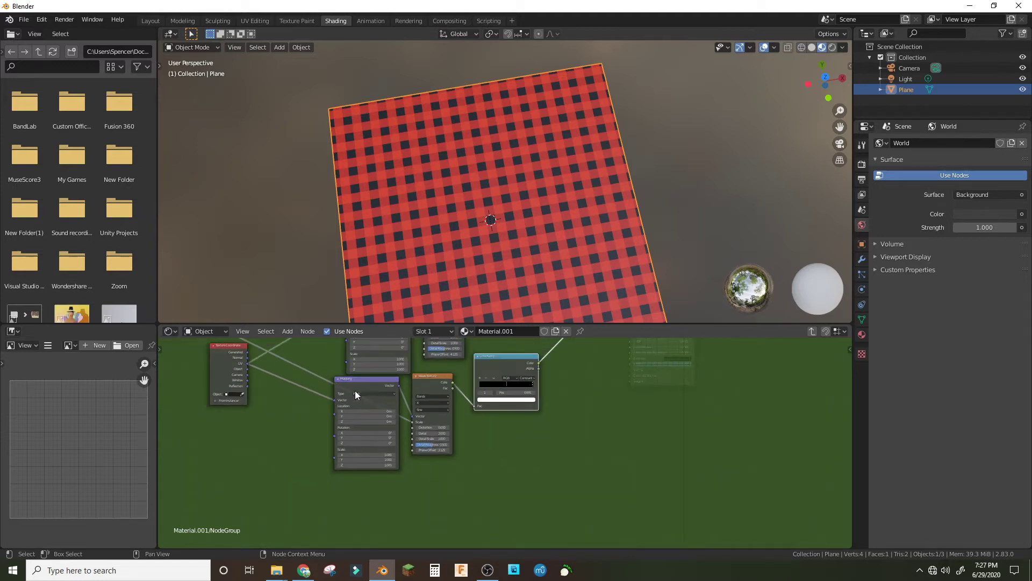
{"action": "left_click", "coordinate": [355, 391]}
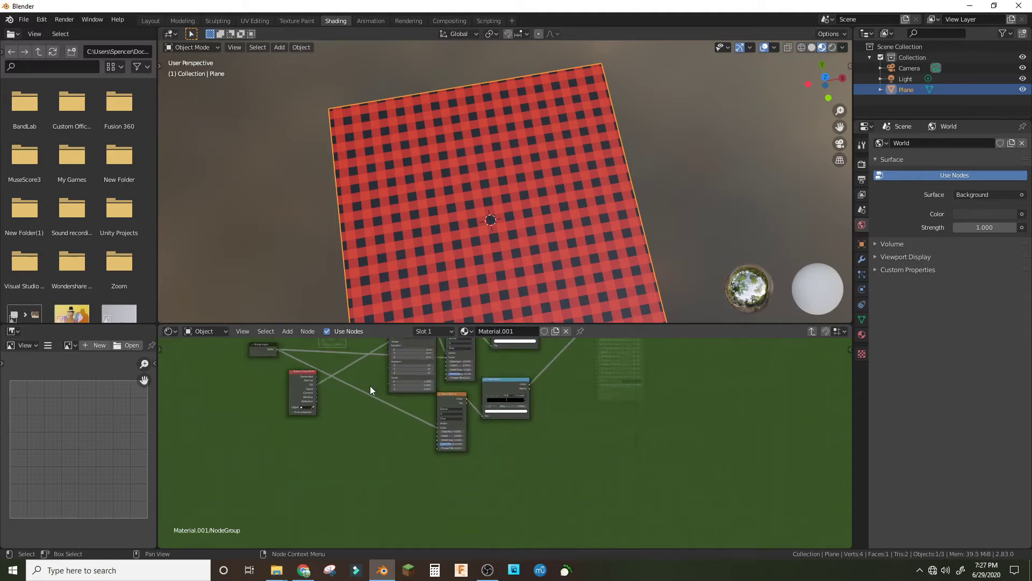
{"action": "scroll", "coordinate": [370, 386], "scroll_direction": "down", "scroll_amount": 2}
{"action": "scroll", "coordinate": [423, 349], "scroll_direction": "up", "scroll_amount": 1}
{"action": "mouse_move", "coordinate": [425, 344]}
{"action": "left_mouse_down"}
{"action": "mouse_move", "coordinate": [408, 391]}
{"action": "mouse_move", "coordinate": [438, 425]}
{"action": "left_mouse_up"}
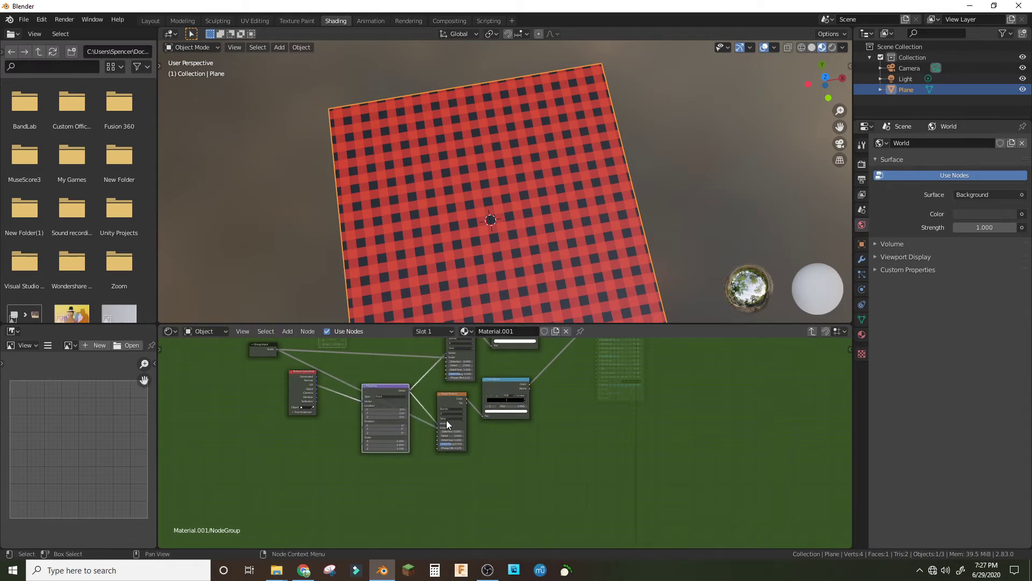
{"action": "scroll", "coordinate": [505, 380], "scroll_direction": "down", "scroll_amount": 2}
{"action": "scroll", "coordinate": [562, 382], "scroll_direction": "down", "scroll_amount": 2}
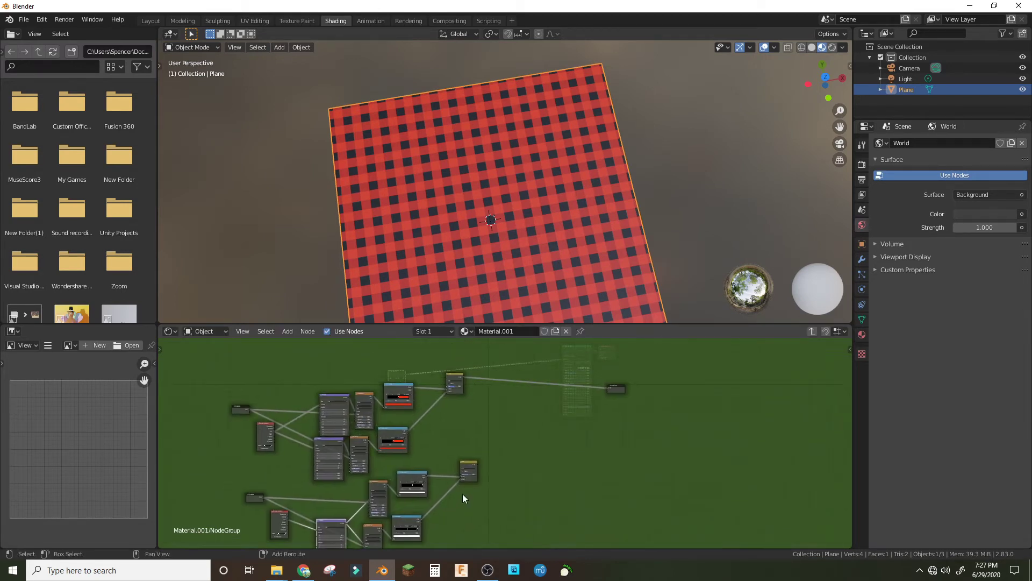
{"action": "mouse_move", "coordinate": [499, 471]}
{"action": "middle_mouse_down"}
{"action": "mouse_move", "coordinate": [498, 443]}
{"action": "mouse_move", "coordinate": [534, 393]}
{"action": "middle_mouse_up"}
{"action": "left_click", "coordinate": [516, 384]}
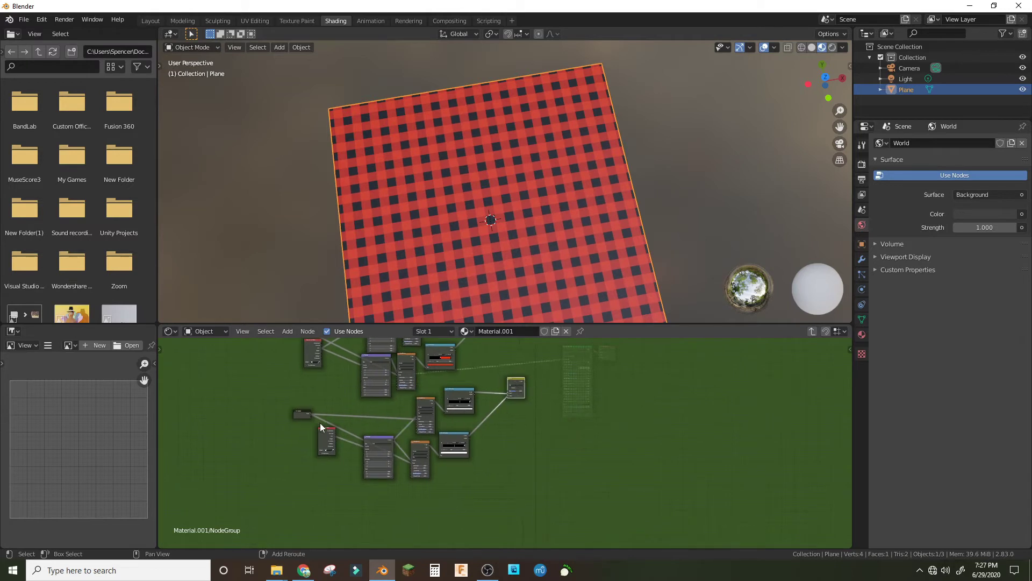
Circle-select the stripe nodes and place a duplicate below the originals.
{"action": "left_click_drag", "start_coordinate": [542, 364], "coordinate": [366, 470]}
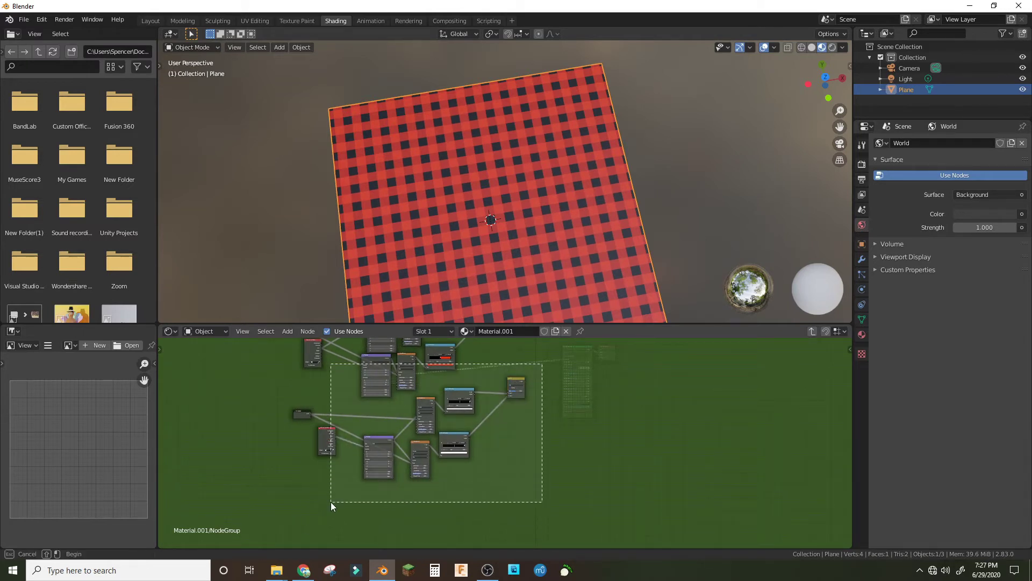
{"action": "key", "text": "c"}
{"action": "left_click_drag", "start_coordinate": [515, 386], "coordinate": [368, 470]}
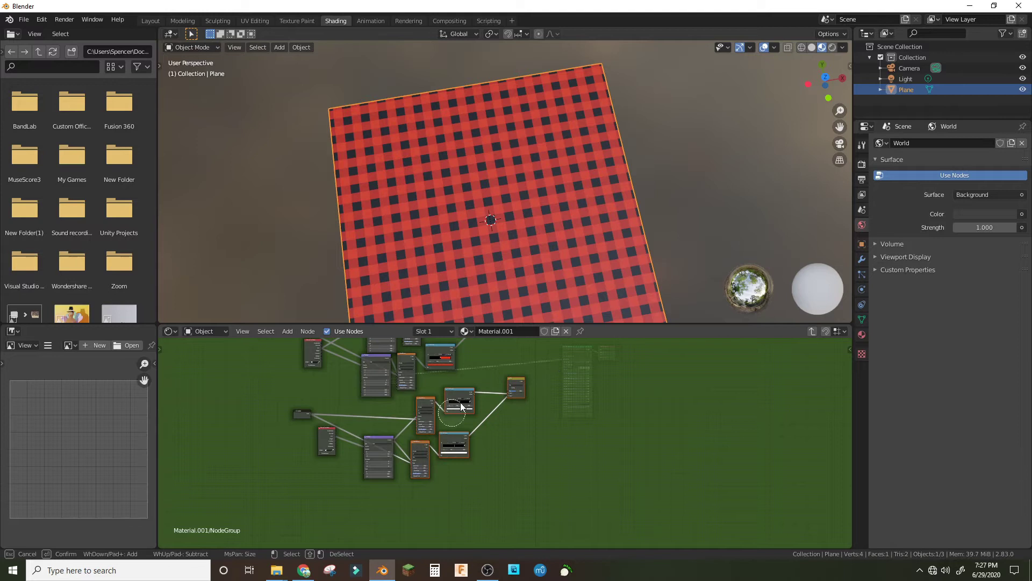
{"action": "right_click", "coordinate": [329, 458]}
{"action": "key", "text": "shift+d"}
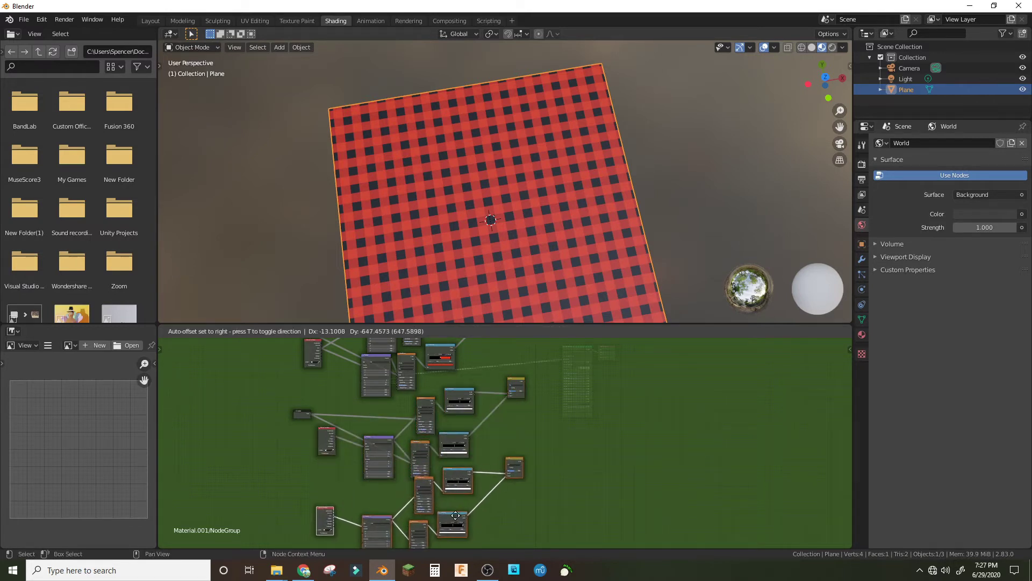
{"action": "left_click", "coordinate": [511, 469]}
{"action": "scroll", "coordinate": [567, 386], "scroll_direction": "up", "scroll_amount": 2}
Change the copied Mapping node's Z rotation.
{"action": "scroll", "coordinate": [403, 492], "scroll_direction": "up", "scroll_amount": 2}
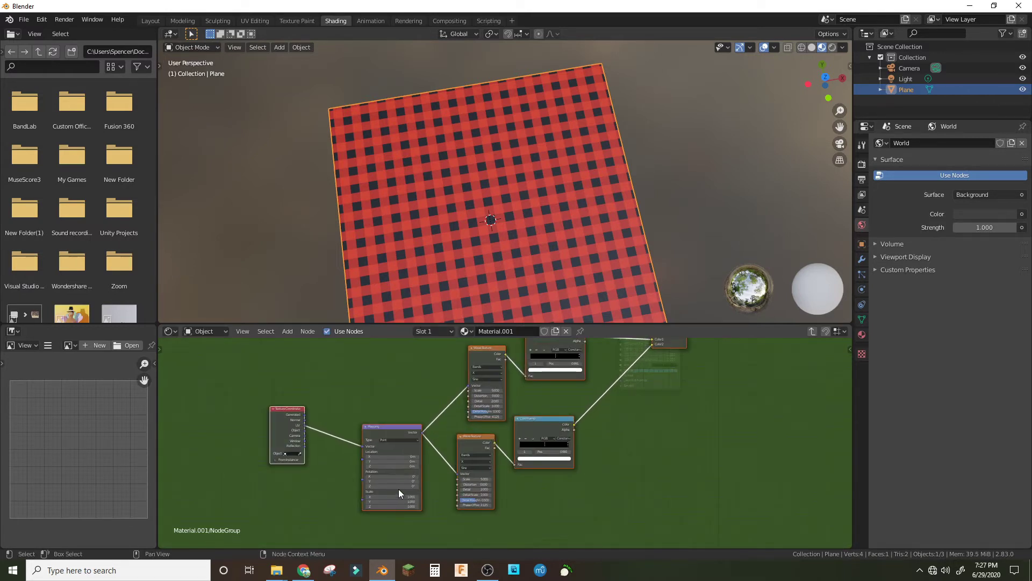
{"action": "double_click", "coordinate": [398, 489]}
{"action": "key", "text": "Return"}
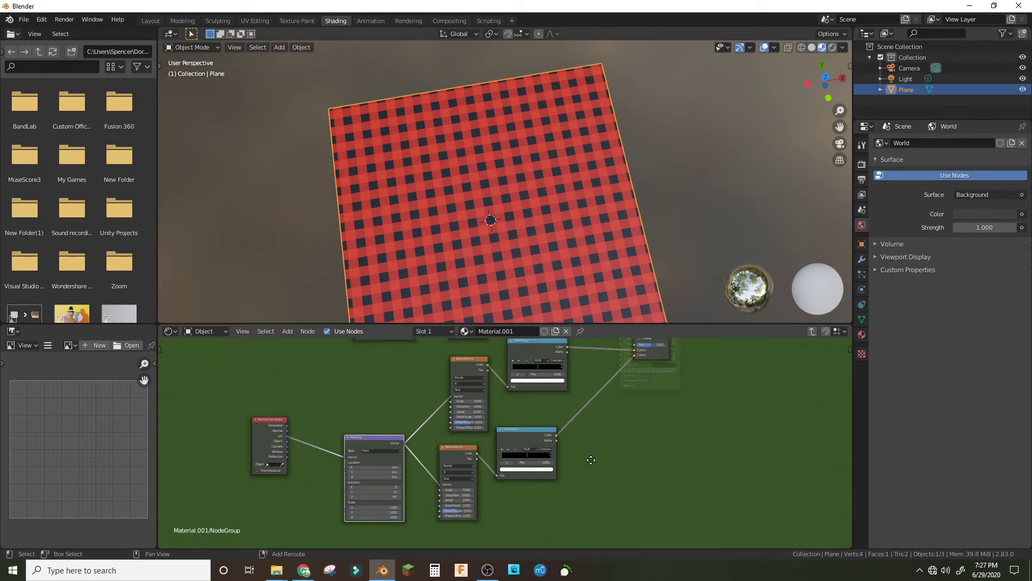
{"action": "mouse_move", "coordinate": [588, 459]}
{"action": "middle_mouse_down"}
{"action": "mouse_move", "coordinate": [446, 384]}
{"action": "mouse_move", "coordinate": [454, 411]}
{"action": "middle_mouse_up"}
Link the lower Mix output into the upper Mix node's Color2 input.
{"action": "key", "text": "shift+a"}
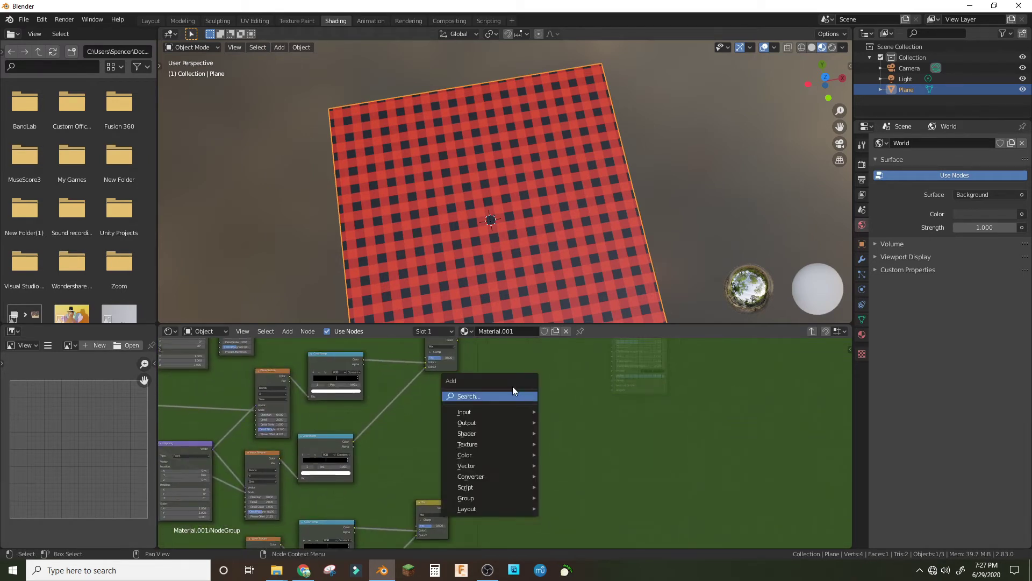
{"action": "left_click", "coordinate": [509, 391]}
{"action": "left_click_drag", "start_coordinate": [519, 414], "coordinate": [515, 421]}
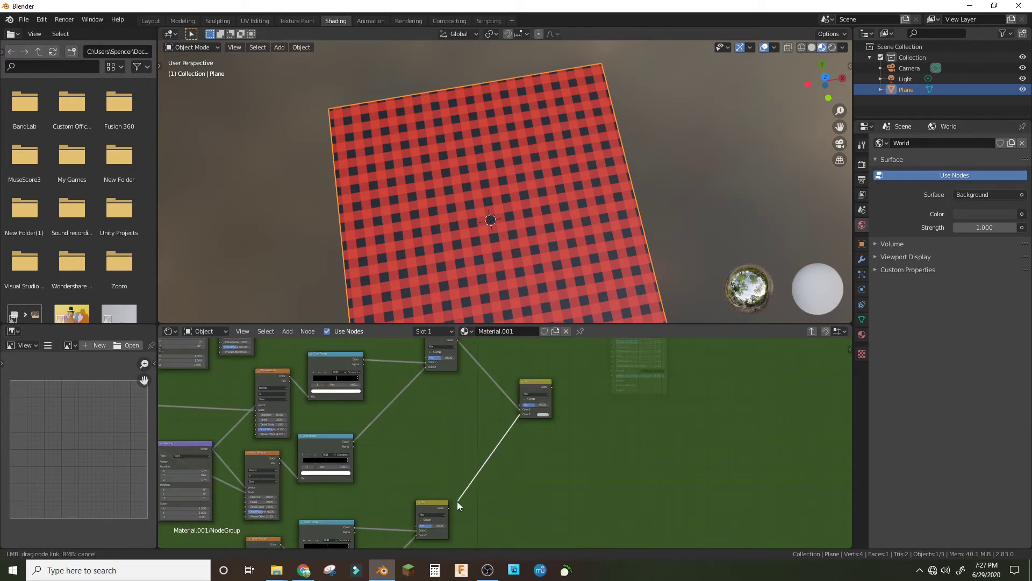
{"action": "left_click_drag", "start_coordinate": [457, 501], "coordinate": [448, 512]}
{"action": "middle_click_drag", "start_coordinate": [666, 44], "coordinate": [598, 143]}
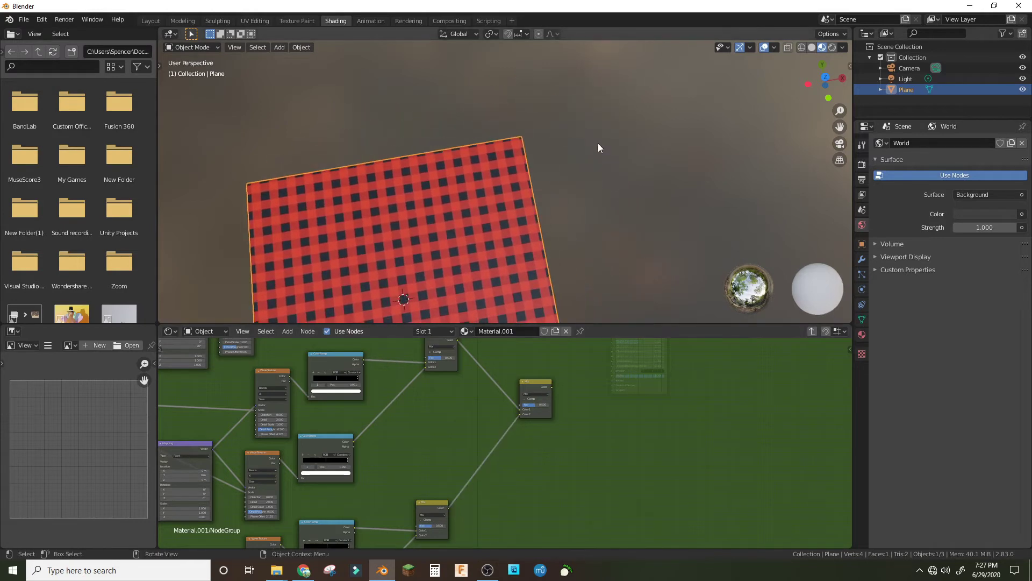
{"action": "middle_click_drag", "start_coordinate": [720, 377], "coordinate": [479, 352]}
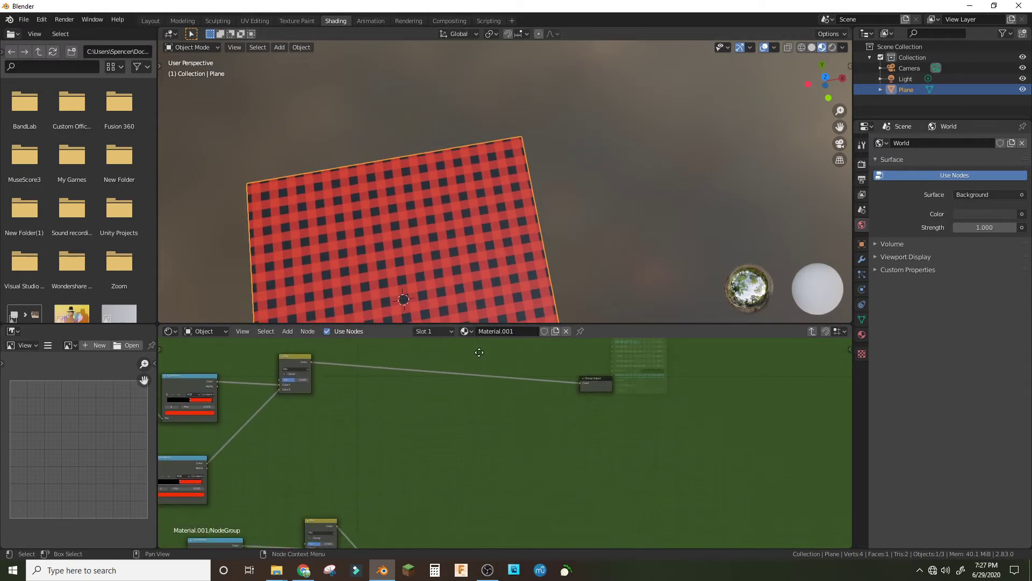
Add a MixRGB on the Group Output link and feed the bottom Mix colour into it.
{"action": "key", "text": "shift+a"}
{"action": "left_click", "coordinate": [503, 363]}
{"action": "type", "text": "mi"}
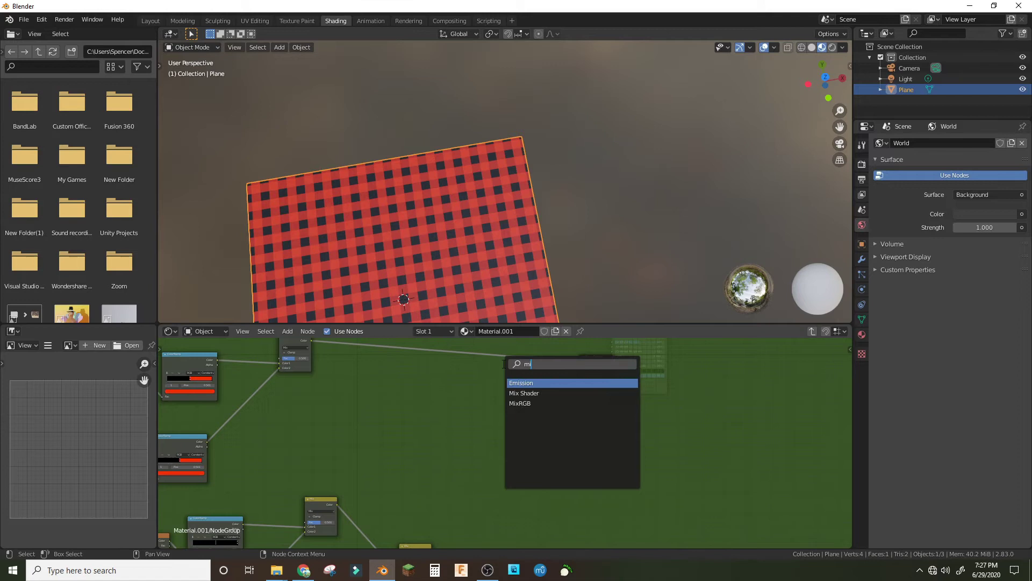
{"action": "type", "text": "x"}
{"action": "key", "text": "Down"}
{"action": "key", "text": "Return"}
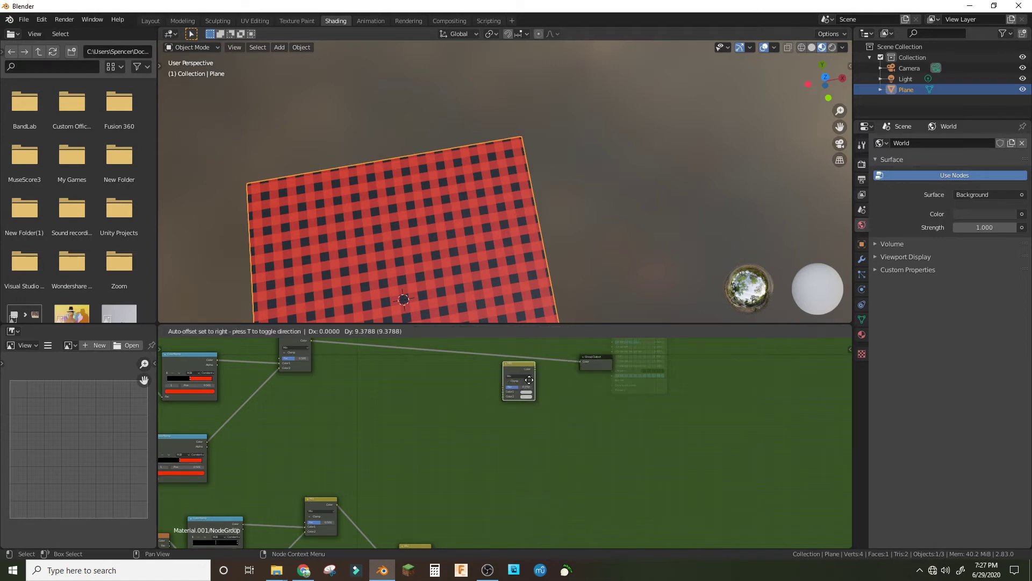
{"action": "left_click", "coordinate": [542, 373]}
{"action": "scroll", "coordinate": [448, 487], "scroll_direction": "down", "scroll_amount": 1}
{"action": "left_click_drag", "start_coordinate": [442, 538], "coordinate": [517, 385]}
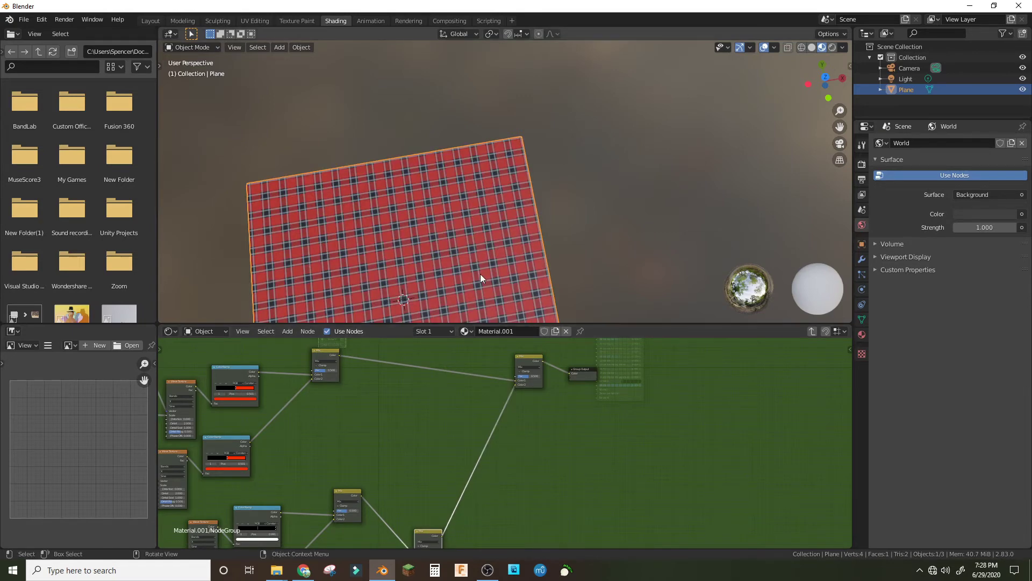
{"action": "middle_click_drag", "start_coordinate": [480, 273], "coordinate": [511, 149], "text": "shift"}
{"action": "scroll", "coordinate": [532, 98], "scroll_direction": "up", "scroll_amount": 5}
{"action": "scroll", "coordinate": [533, 98], "scroll_direction": "up", "scroll_amount": 2}
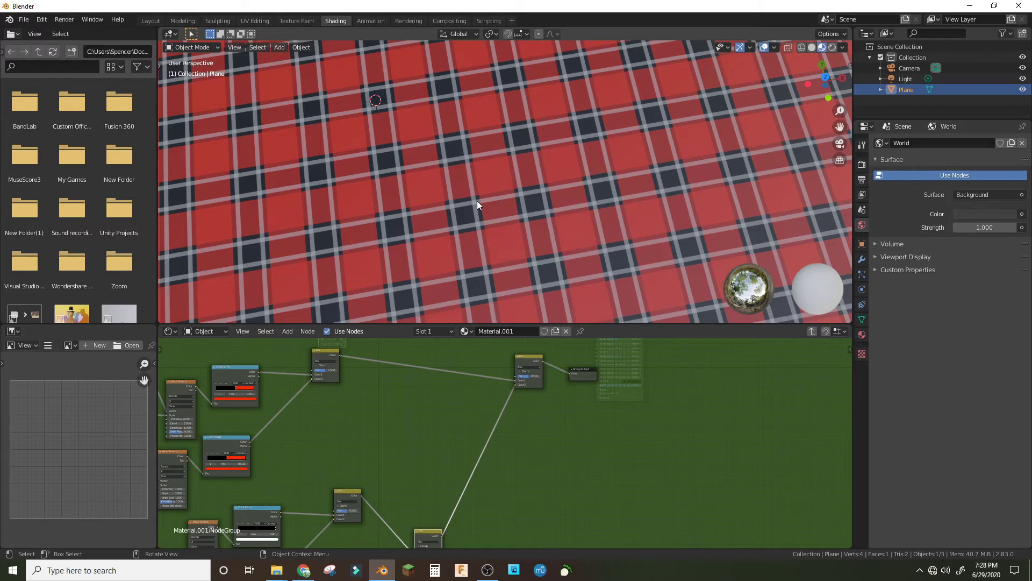
In top view, circle-select the lower stripe nodes and duplicate them to the right.
{"action": "mouse_move", "coordinate": [476, 205]}
{"action": "middle_mouse_down"}
{"action": "mouse_move", "coordinate": [598, 182]}
{"action": "mouse_move", "coordinate": [549, 270]}
{"action": "middle_mouse_up"}
{"action": "key", "text": "KP_7"}
{"action": "scroll", "coordinate": [331, 366], "scroll_direction": "down", "scroll_amount": 3}
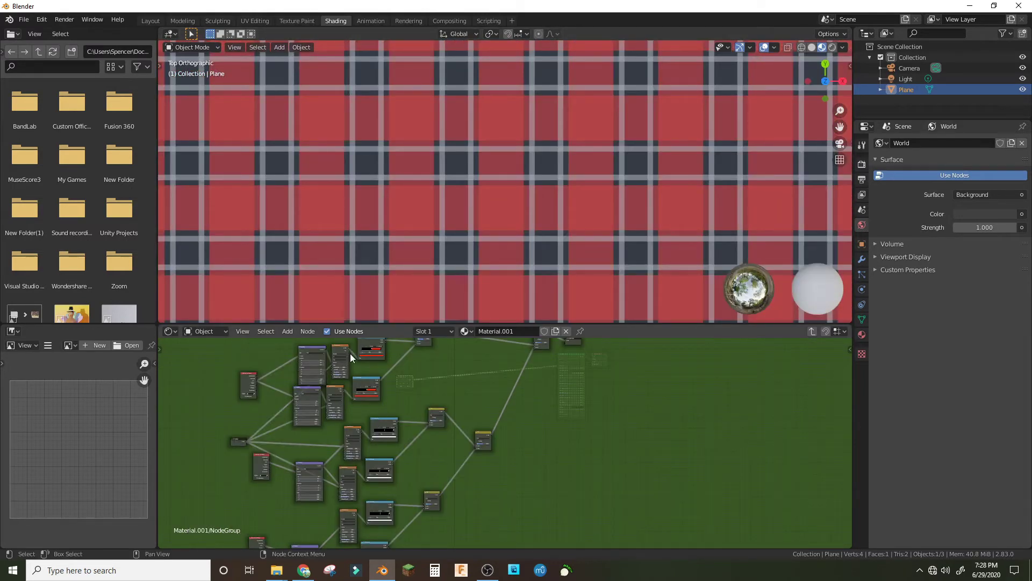
{"action": "scroll", "coordinate": [452, 377], "scroll_direction": "down", "scroll_amount": 2}
{"action": "scroll", "coordinate": [454, 478], "scroll_direction": "down", "scroll_amount": 2, "text": "shift"}
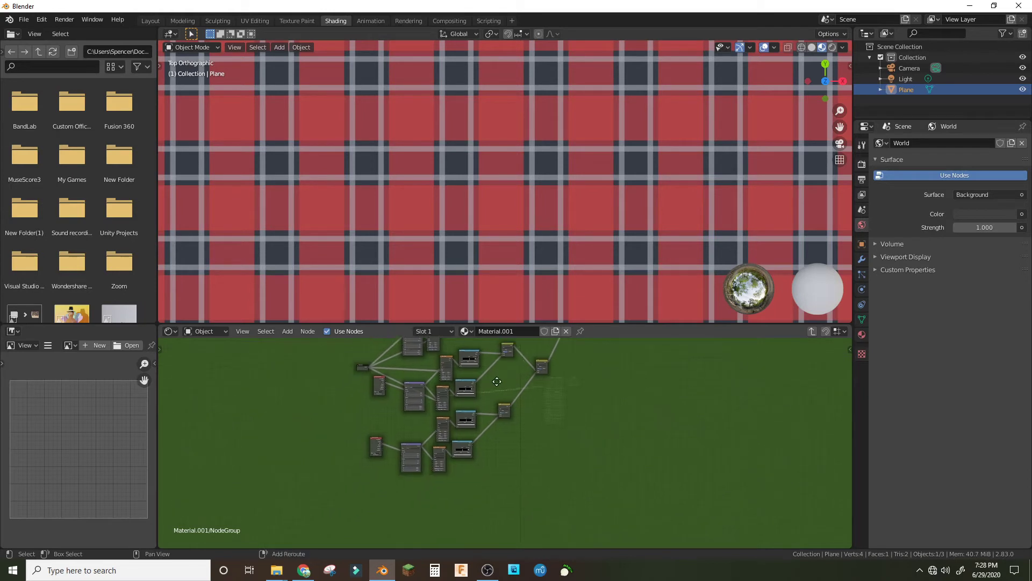
{"action": "scroll", "coordinate": [484, 500], "scroll_direction": "left", "scroll_amount": 2, "text": "ctrl"}
{"action": "scroll", "coordinate": [570, 418], "scroll_direction": "up", "scroll_amount": 2}
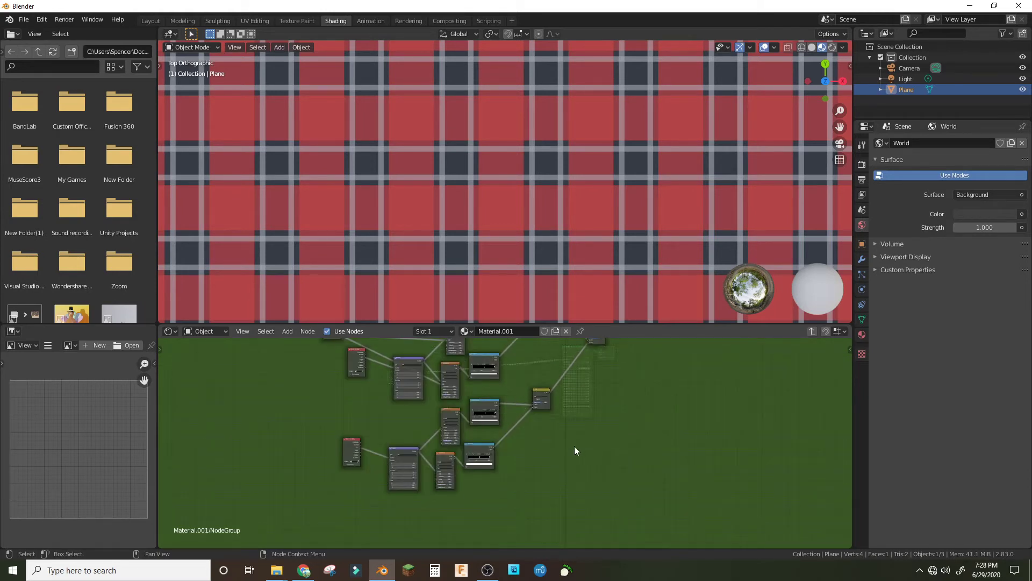
{"action": "left_click_drag", "start_coordinate": [547, 458], "coordinate": [443, 484]}
{"action": "key", "text": "c"}
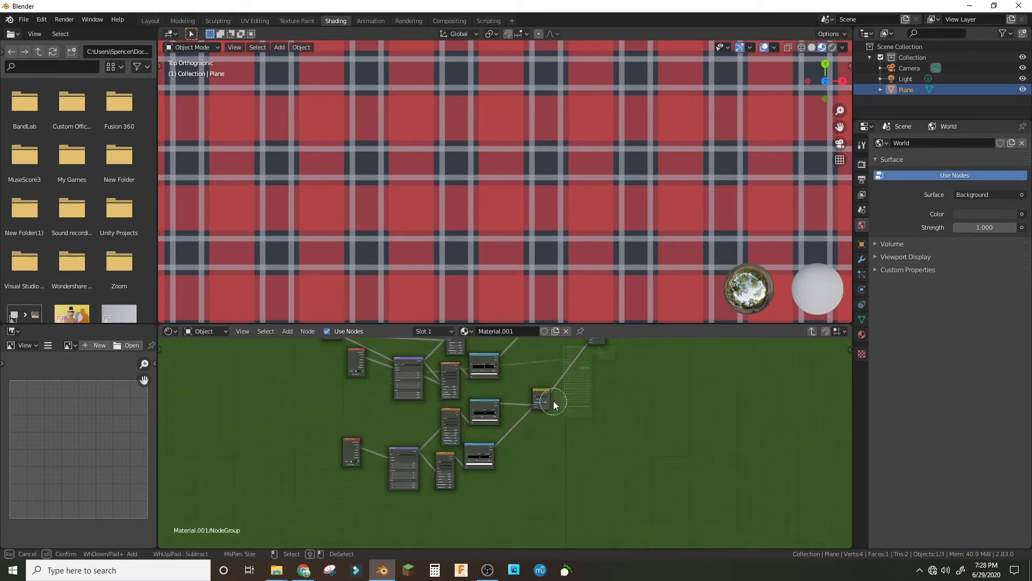
{"action": "left_click_drag", "start_coordinate": [553, 401], "coordinate": [456, 464]}
{"action": "key", "text": "Escape"}
{"action": "key", "text": "shift+d"}
{"action": "left_click", "coordinate": [798, 485]}
Link the duplicated stripe set's output into the node network.
{"action": "scroll", "coordinate": [712, 423], "scroll_direction": "up", "scroll_amount": 3, "text": "shift"}
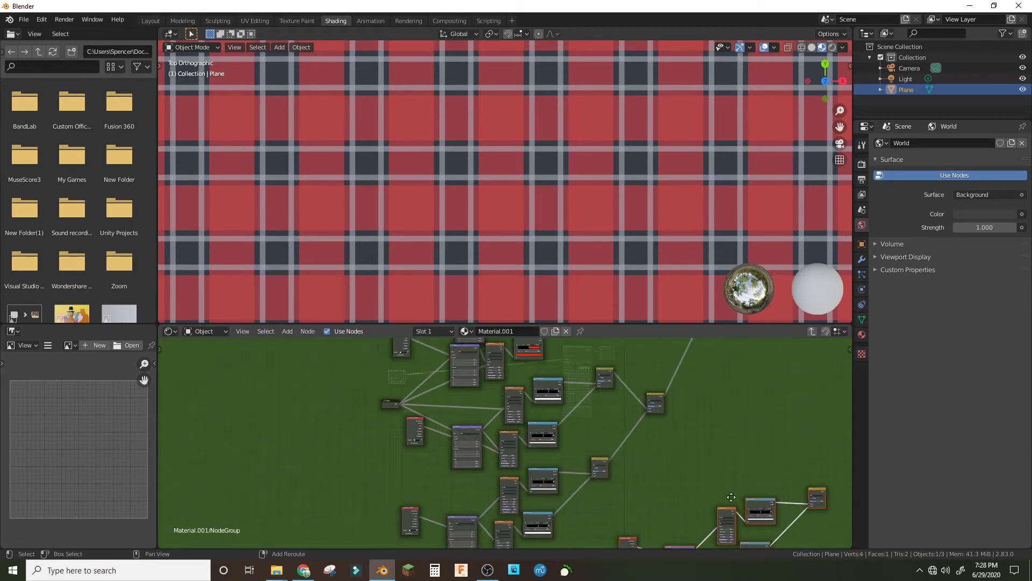
{"action": "scroll", "coordinate": [538, 408], "scroll_direction": "left", "scroll_amount": 3, "text": "ctrl"}
{"action": "left_click_drag", "start_coordinate": [399, 404], "coordinate": [722, 531]}
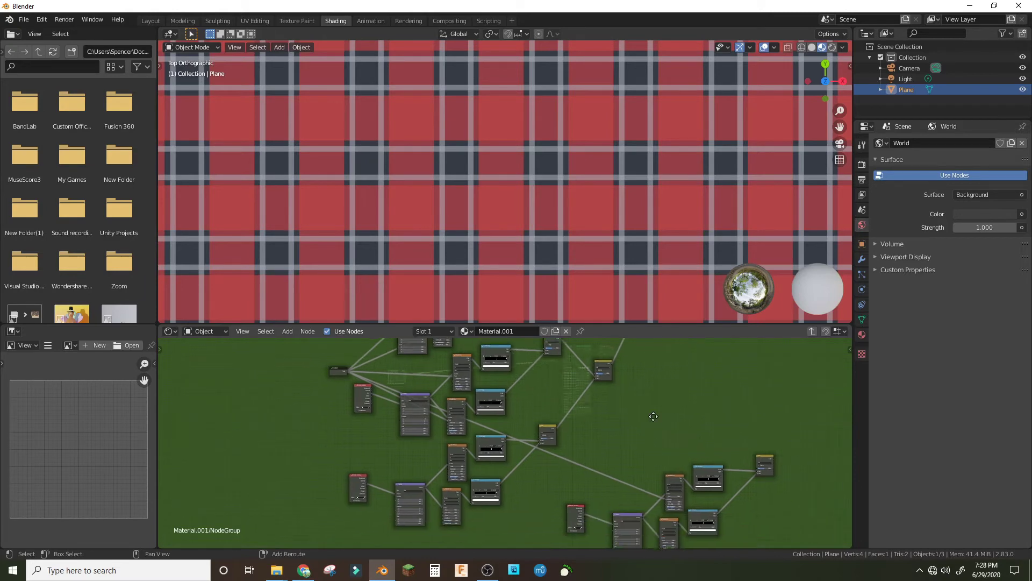
{"action": "middle_click_drag", "start_coordinate": [538, 473], "coordinate": [483, 439]}
Make the copied ColorRamp stop red and paste the same red onto the other ramp.
{"action": "scroll", "coordinate": [747, 460], "scroll_direction": "up", "scroll_amount": 4}
{"action": "middle_click_drag", "start_coordinate": [747, 460], "coordinate": [255, 432]}
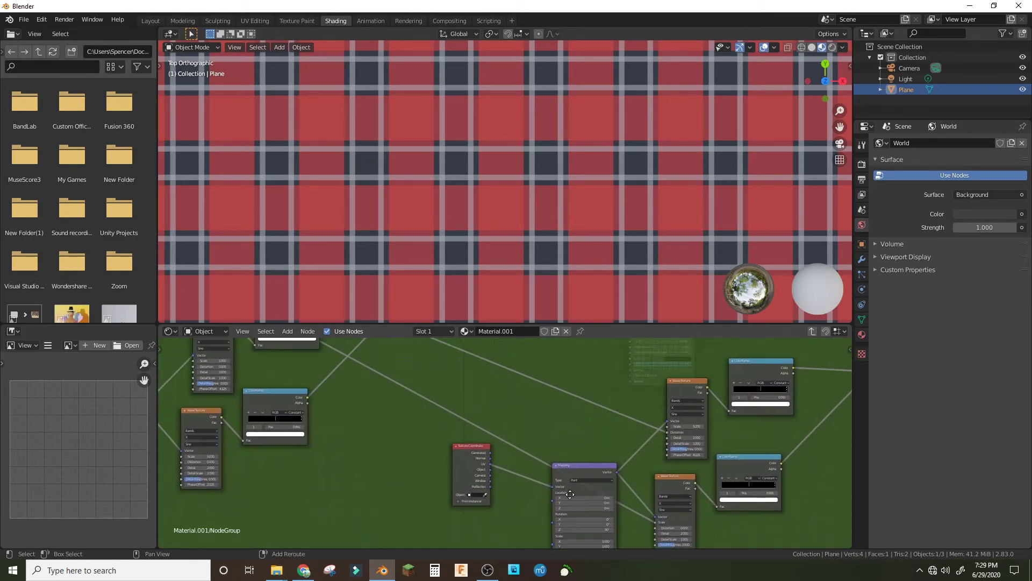
{"action": "middle_click_drag", "start_coordinate": [473, 485], "coordinate": [463, 520]}
{"action": "scroll", "coordinate": [463, 519], "scroll_direction": "down", "scroll_amount": 2}
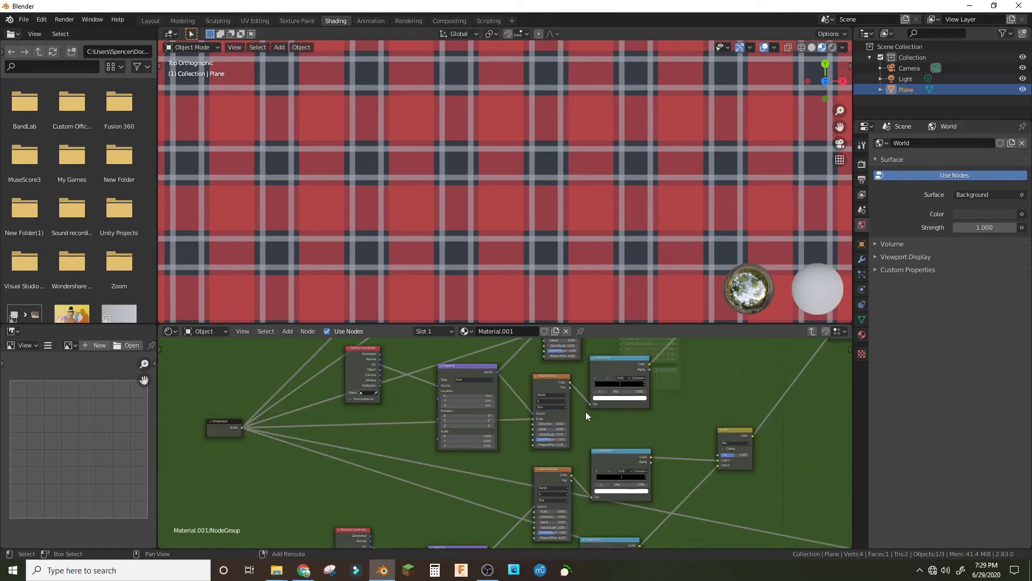
{"action": "scroll", "coordinate": [599, 425], "scroll_direction": "down", "scroll_amount": 1}
{"action": "scroll", "coordinate": [621, 432], "scroll_direction": "up", "scroll_amount": 1}
{"action": "left_click", "coordinate": [657, 414]}
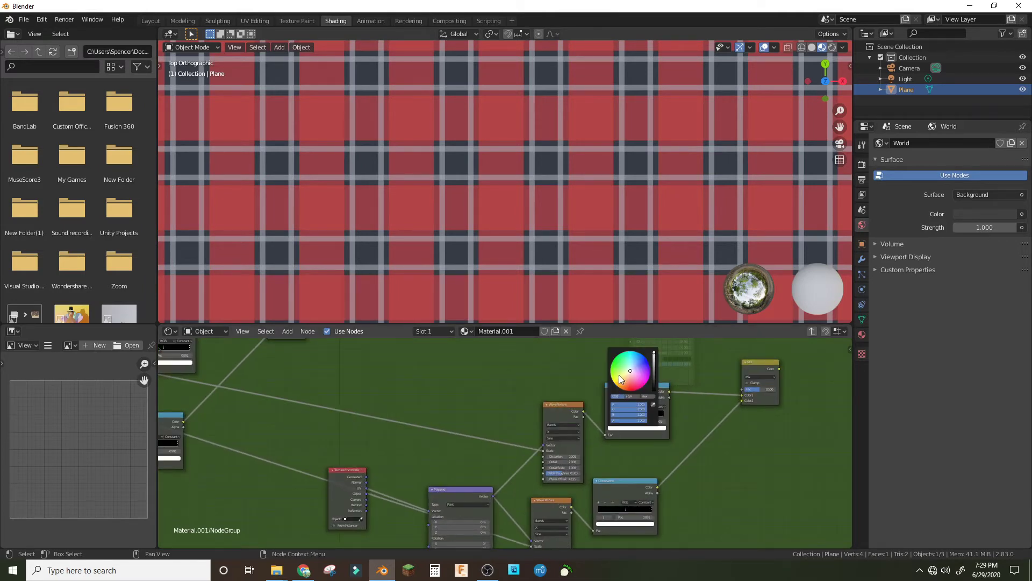
{"action": "left_click", "coordinate": [632, 380]}
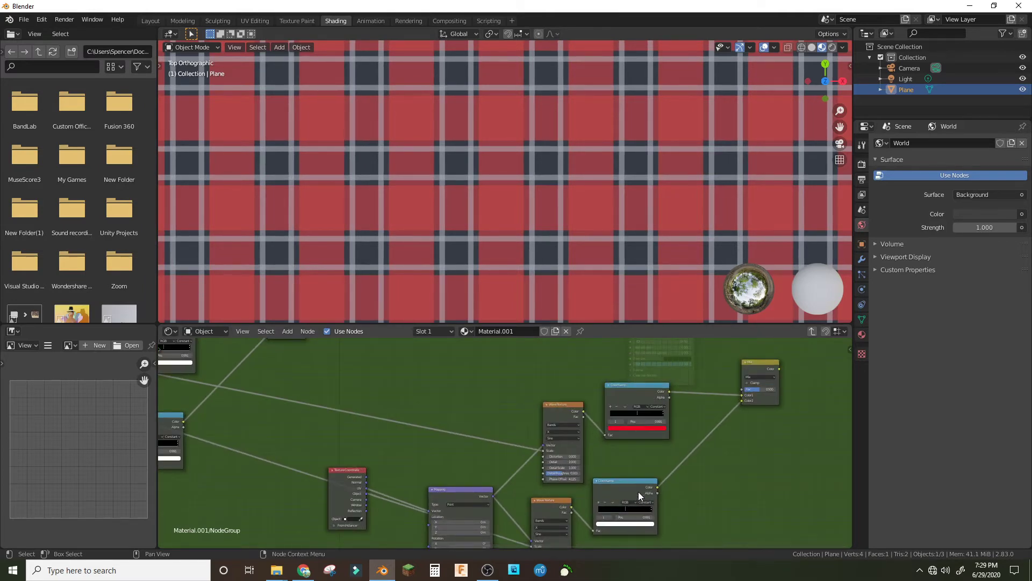
{"action": "left_click", "coordinate": [654, 427]}
{"action": "key", "text": "ctrl+c"}
{"action": "key", "text": "ctrl+v"}
Move the Mapping node up and connect Texture Coordinate Object to its Vector input.
{"action": "left_click_drag", "start_coordinate": [475, 501], "coordinate": [470, 431]}
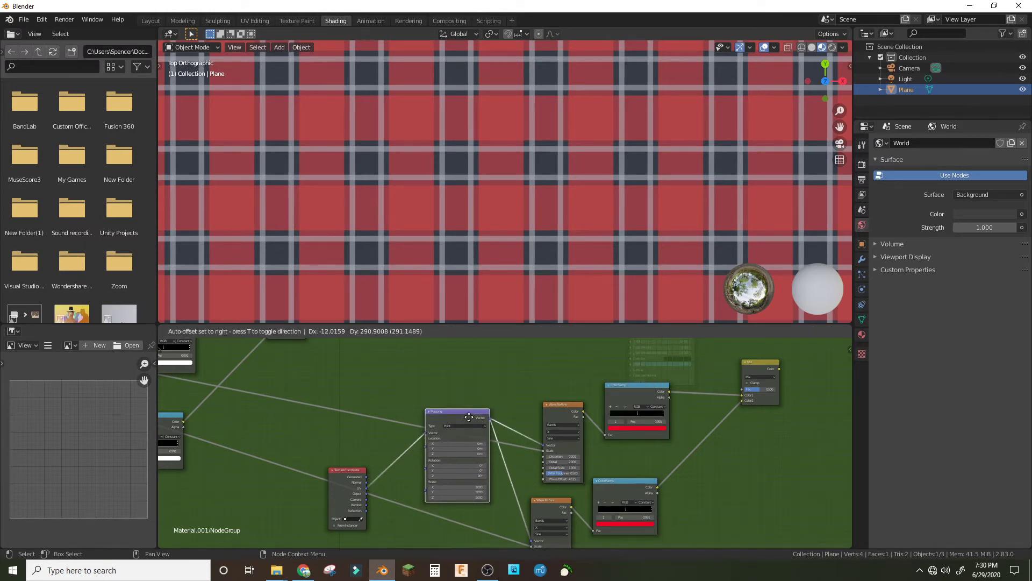
{"action": "left_click", "coordinate": [468, 525]}
{"action": "middle_click_drag", "start_coordinate": [372, 484], "coordinate": [405, 376]}
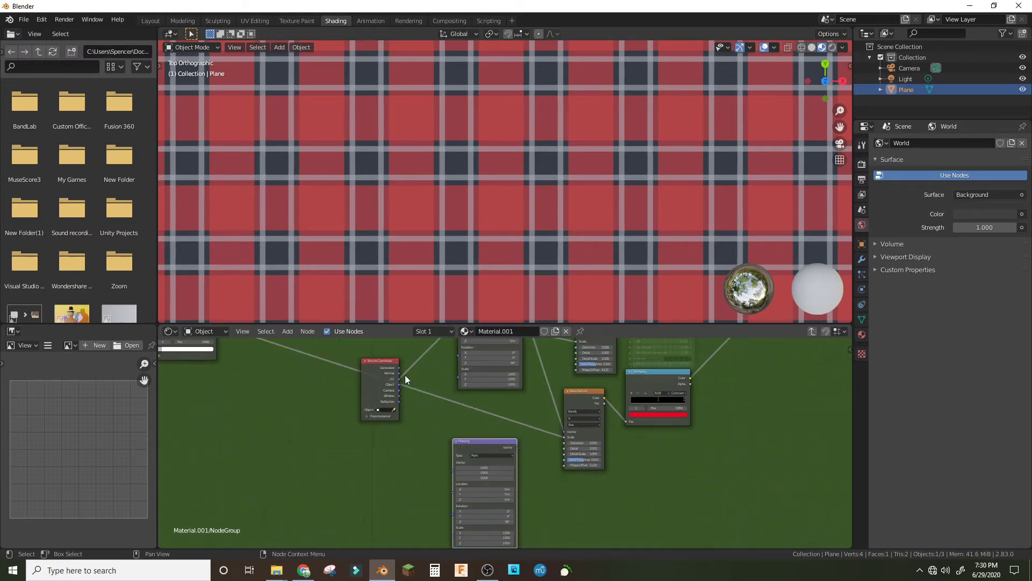
{"action": "left_click_drag", "start_coordinate": [400, 385], "coordinate": [452, 473]}
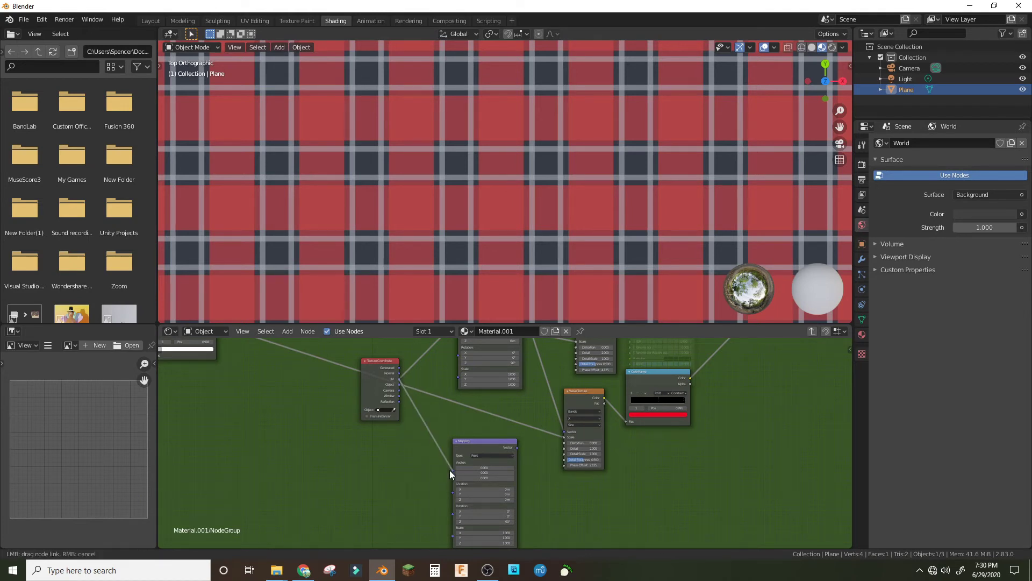
{"action": "left_click_drag", "start_coordinate": [400, 382], "coordinate": [453, 463]}
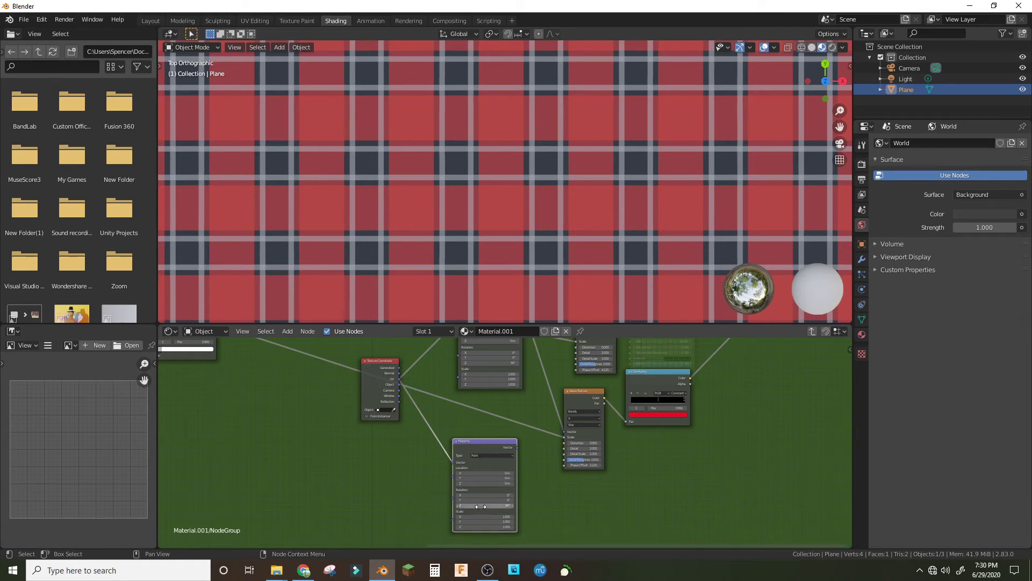
Reposition a small node inside the group and bring up the Add node menu.
{"action": "scroll", "coordinate": [515, 484], "scroll_direction": "down", "scroll_amount": 4}
{"action": "scroll", "coordinate": [484, 430], "scroll_direction": "down", "scroll_amount": 1}
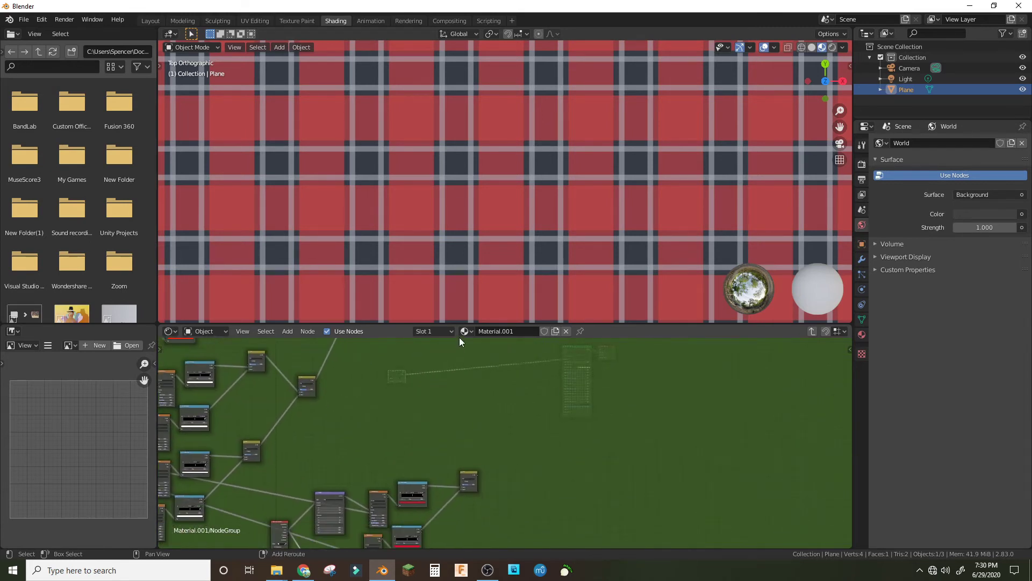
{"action": "scroll", "coordinate": [473, 396], "scroll_direction": "down", "scroll_amount": 1}
{"action": "scroll", "coordinate": [484, 403], "scroll_direction": "down", "scroll_amount": 1}
{"action": "scroll", "coordinate": [495, 412], "scroll_direction": "down", "scroll_amount": 1}
{"action": "scroll", "coordinate": [483, 376], "scroll_direction": "up", "scroll_amount": 2}
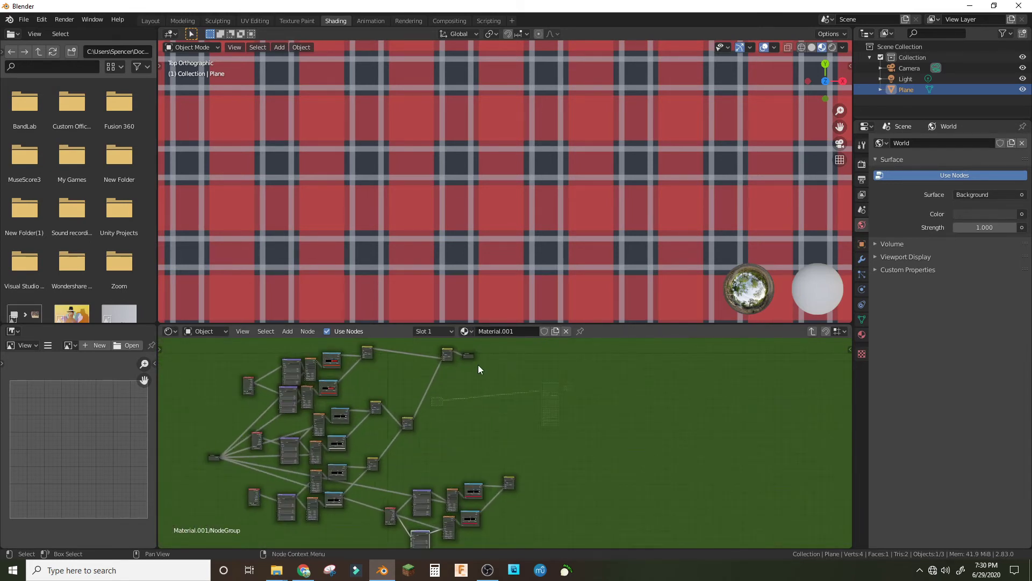
{"action": "left_click_drag", "start_coordinate": [475, 360], "coordinate": [582, 412]}
{"action": "key", "text": "shift+a"}
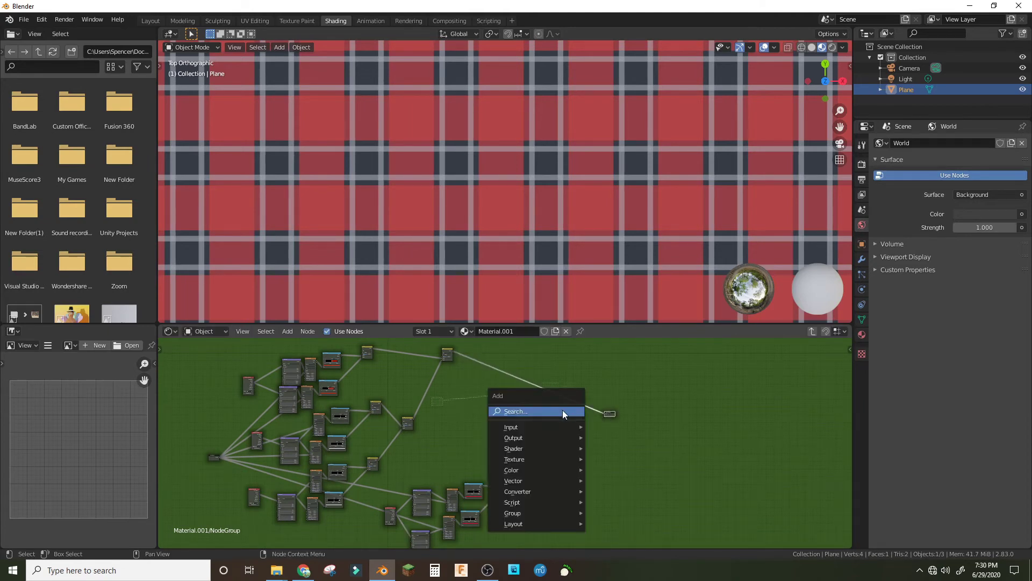
{"action": "left_click", "coordinate": [564, 430]}
Set Phase Offset to 3.125 on both Wave Texture nodes.
{"action": "scroll", "coordinate": [605, 430], "scroll_direction": "up", "scroll_amount": 2}
{"action": "scroll", "coordinate": [581, 408], "scroll_direction": "up", "scroll_amount": 1}
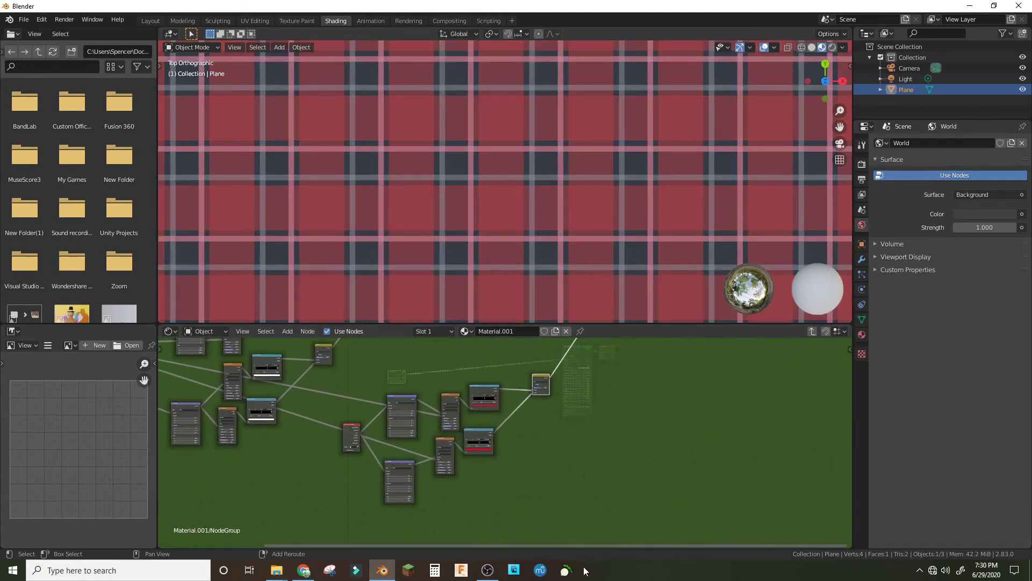
{"action": "scroll", "coordinate": [516, 473], "scroll_direction": "up", "scroll_amount": 1}
{"action": "scroll", "coordinate": [413, 486], "scroll_direction": "up", "scroll_amount": 1}
{"action": "scroll", "coordinate": [507, 469], "scroll_direction": "up", "scroll_amount": 1}
{"action": "scroll", "coordinate": [510, 469], "scroll_direction": "up", "scroll_amount": 1}
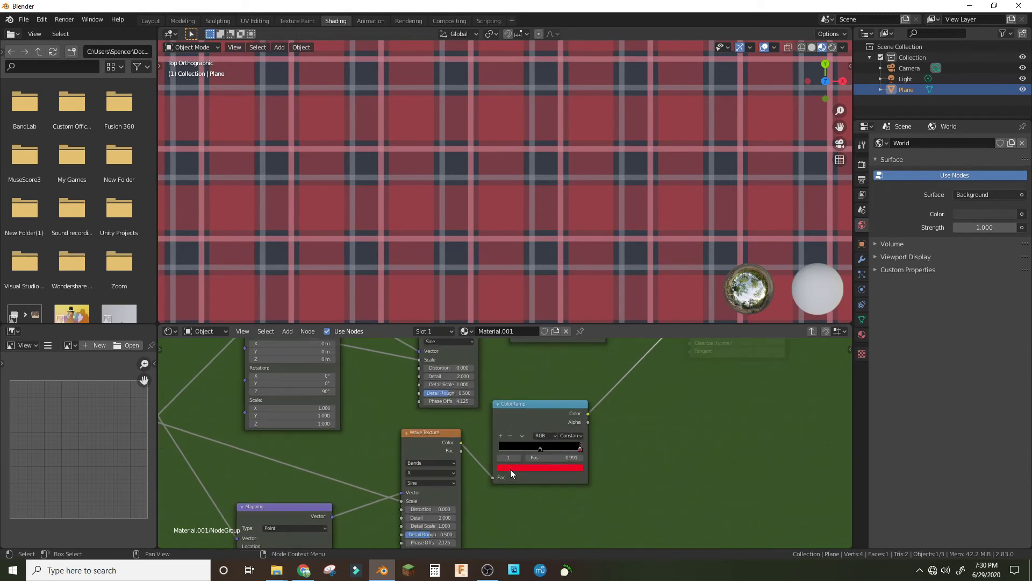
{"action": "scroll", "coordinate": [512, 447], "scroll_direction": "up", "scroll_amount": 1}
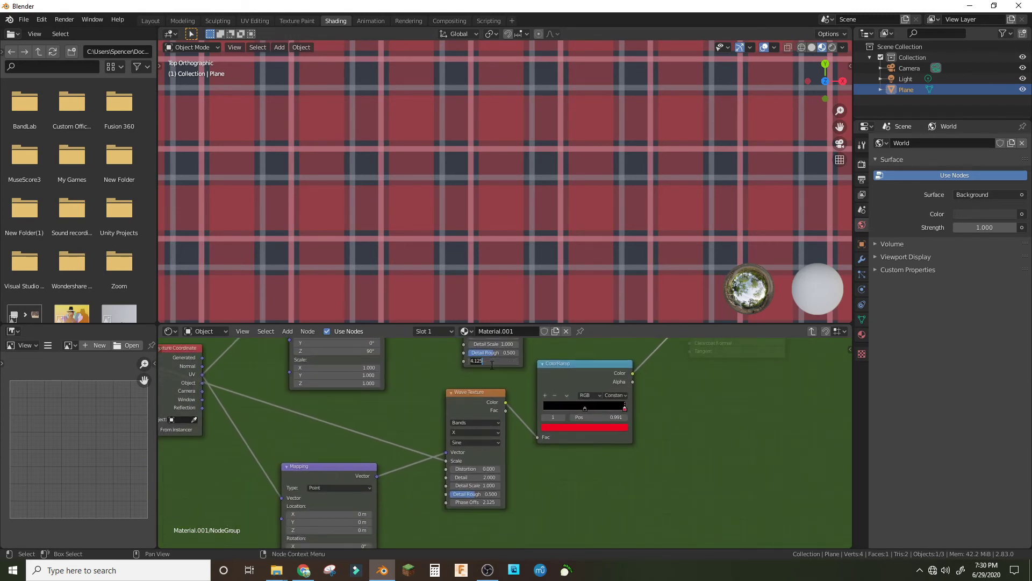
{"action": "key", "text": "Return"}
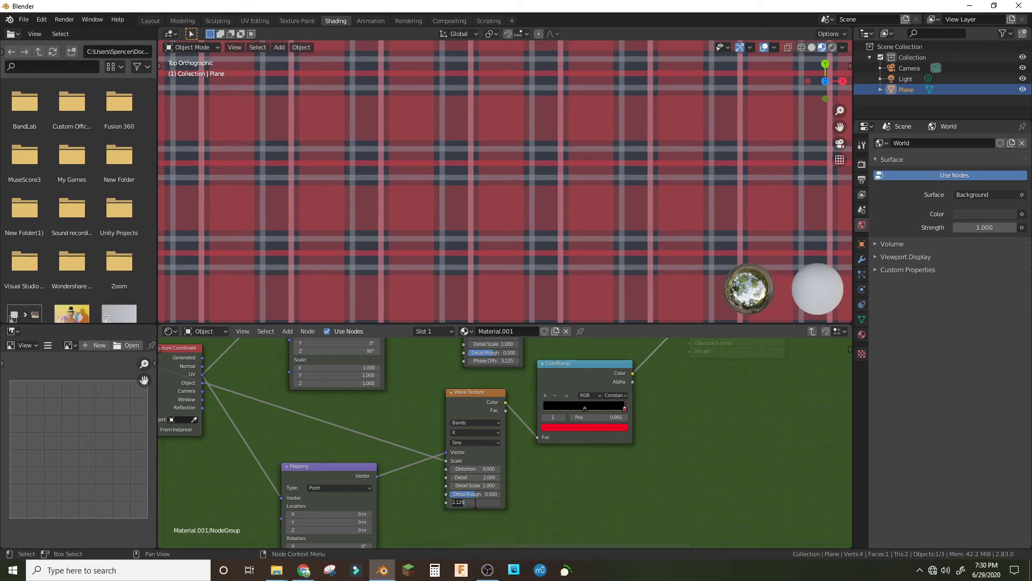
{"action": "key", "text": "Return"}
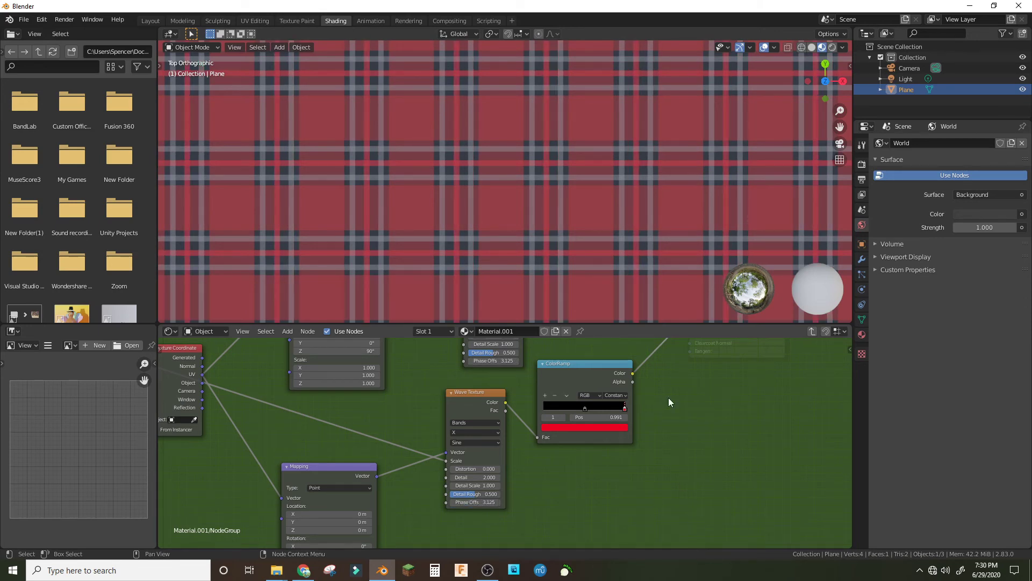
Exit the node group and drag the NodeGroup's Scale down to about 0.7.
{"action": "scroll", "coordinate": [557, 214], "scroll_direction": "down", "scroll_amount": 6}
{"action": "scroll", "coordinate": [557, 215], "scroll_direction": "down", "scroll_amount": 3}
{"action": "scroll", "coordinate": [557, 215], "scroll_direction": "up", "scroll_amount": 5}
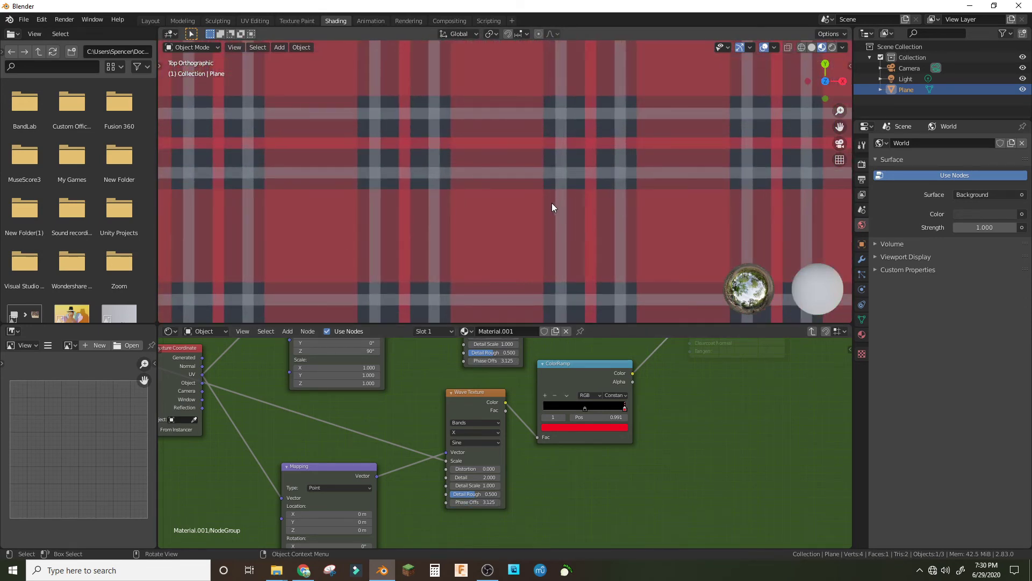
{"action": "scroll", "coordinate": [552, 203], "scroll_direction": "down", "scroll_amount": 3}
{"action": "scroll", "coordinate": [567, 218], "scroll_direction": "down", "scroll_amount": 2}
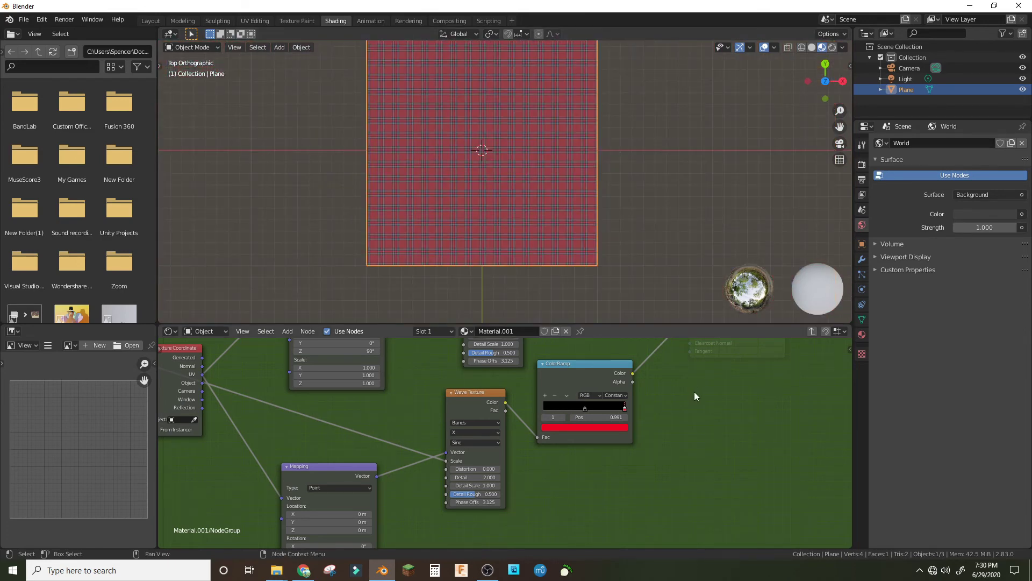
{"action": "key", "text": "Tab"}
{"action": "mouse_move", "coordinate": [623, 420]}
{"action": "middle_mouse_down"}
{"action": "mouse_move", "coordinate": [578, 516]}
{"action": "mouse_move", "coordinate": [610, 505]}
{"action": "middle_mouse_up"}
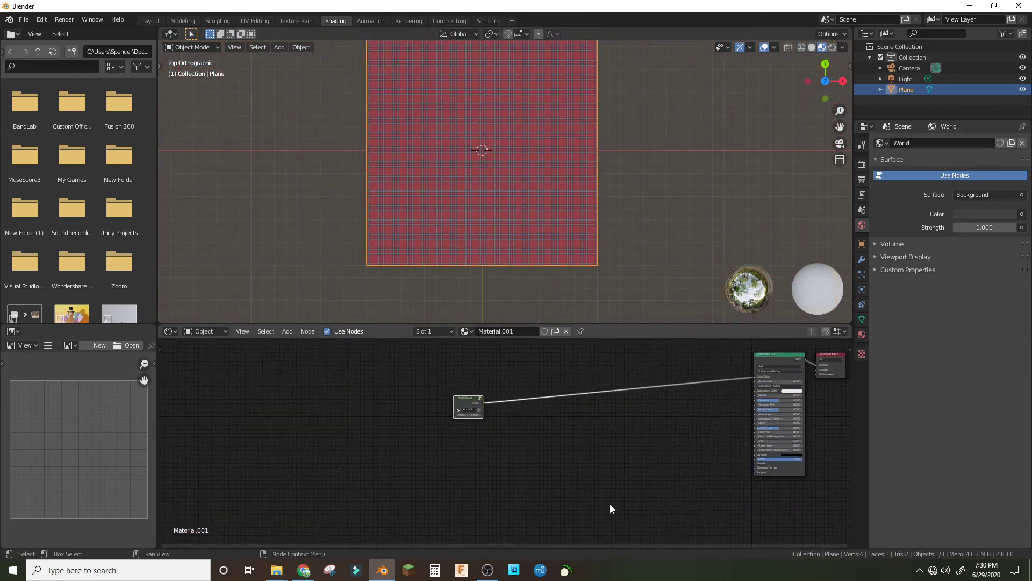
{"action": "scroll", "coordinate": [473, 401], "scroll_direction": "up", "scroll_amount": 3}
{"action": "mouse_move", "coordinate": [473, 401]}
{"action": "middle_mouse_down"}
{"action": "mouse_move", "coordinate": [699, 388]}
{"action": "mouse_move", "coordinate": [651, 461]}
{"action": "mouse_move", "coordinate": [606, 432]}
{"action": "mouse_move", "coordinate": [609, 447]}
{"action": "middle_mouse_up"}
{"action": "left_click_drag", "start_coordinate": [609, 443], "coordinate": [592, 442]}
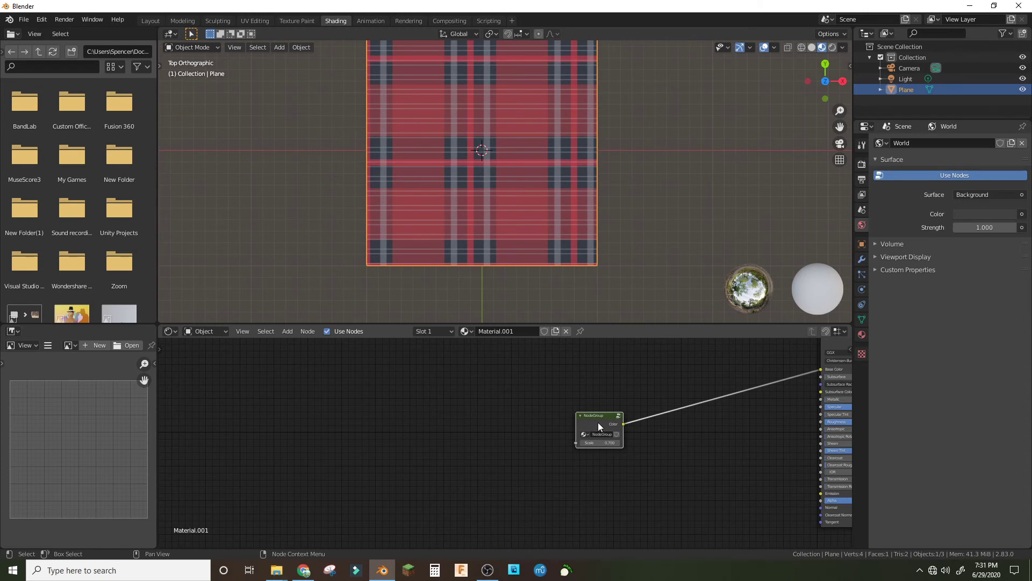
Inside the plaid node group, move the Group Input node below the other nodes.
{"action": "key", "text": "Tab"}
{"action": "scroll", "coordinate": [677, 455], "scroll_direction": "down", "scroll_amount": 2}
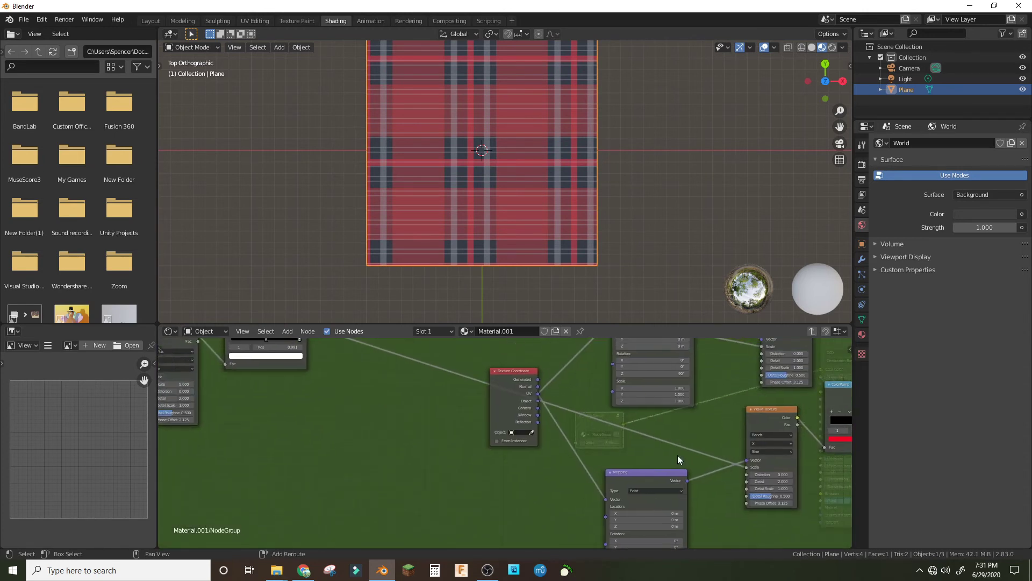
{"action": "scroll", "coordinate": [457, 440], "scroll_direction": "down", "scroll_amount": 2}
{"action": "scroll", "coordinate": [288, 377], "scroll_direction": "down", "scroll_amount": 1}
{"action": "scroll", "coordinate": [301, 379], "scroll_direction": "down", "scroll_amount": 1}
{"action": "scroll", "coordinate": [309, 371], "scroll_direction": "down", "scroll_amount": 2}
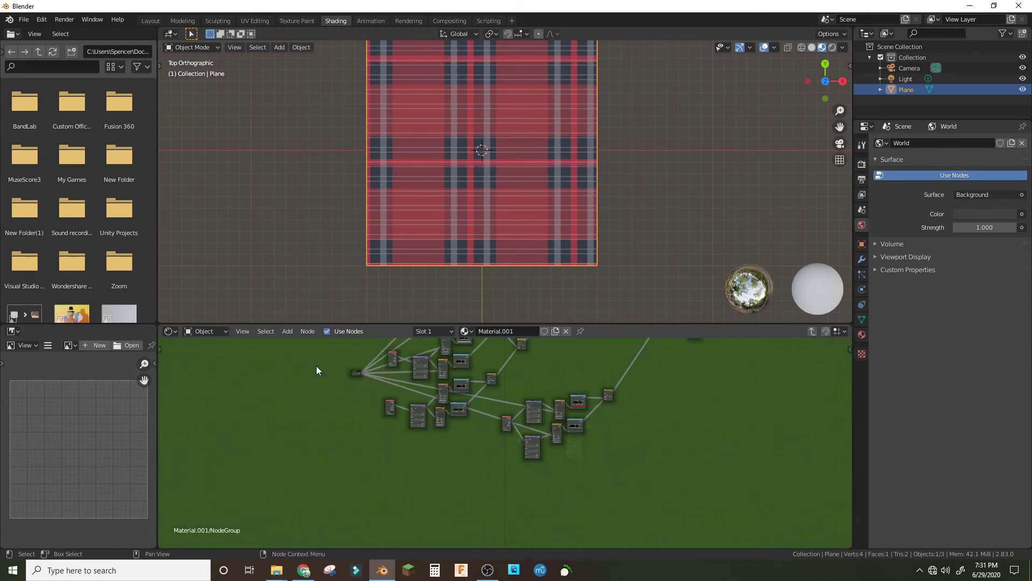
{"action": "mouse_move", "coordinate": [354, 373]}
{"action": "left_mouse_down"}
{"action": "mouse_move", "coordinate": [525, 493]}
{"action": "mouse_move", "coordinate": [556, 490]}
{"action": "left_mouse_up"}
{"action": "scroll", "coordinate": [628, 467], "scroll_direction": "up", "scroll_amount": 4}
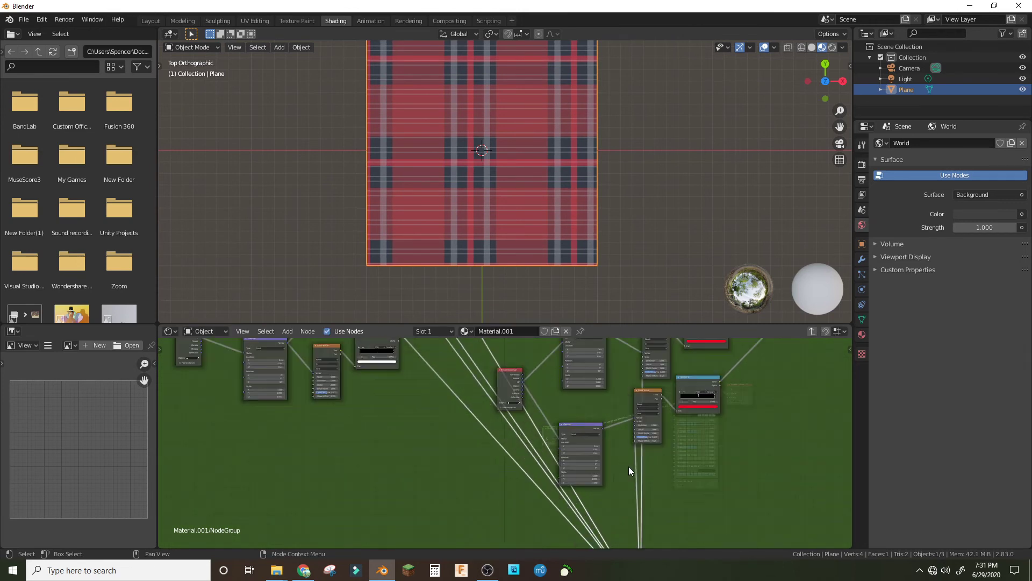
{"action": "scroll", "coordinate": [698, 466], "scroll_direction": "up", "scroll_amount": 1}
{"action": "left_click_drag", "start_coordinate": [597, 541], "coordinate": [160, 376]}
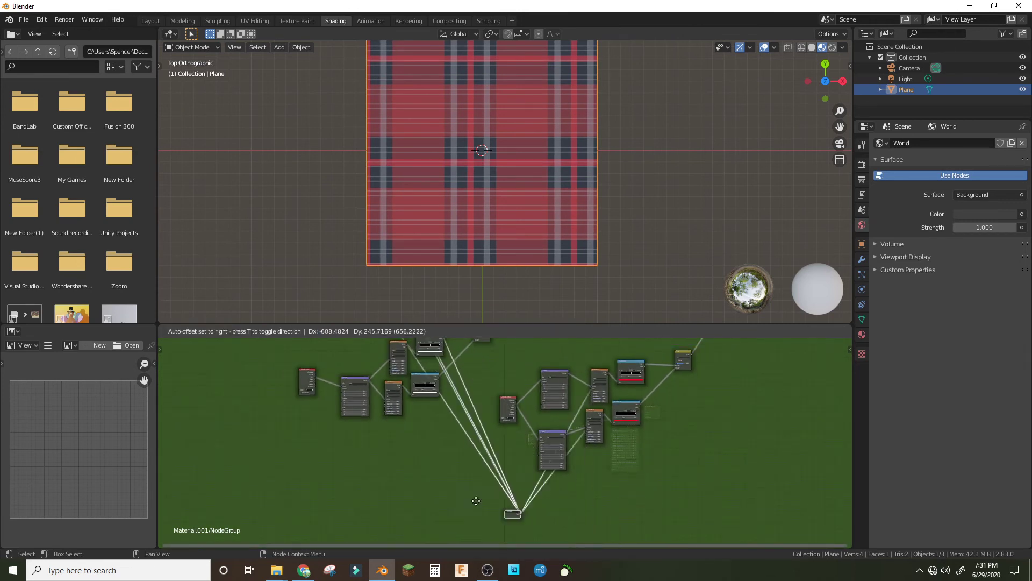
{"action": "scroll", "coordinate": [357, 406], "scroll_direction": "up", "scroll_amount": 2}
{"action": "middle_click_drag", "start_coordinate": [595, 436], "coordinate": [661, 489]}
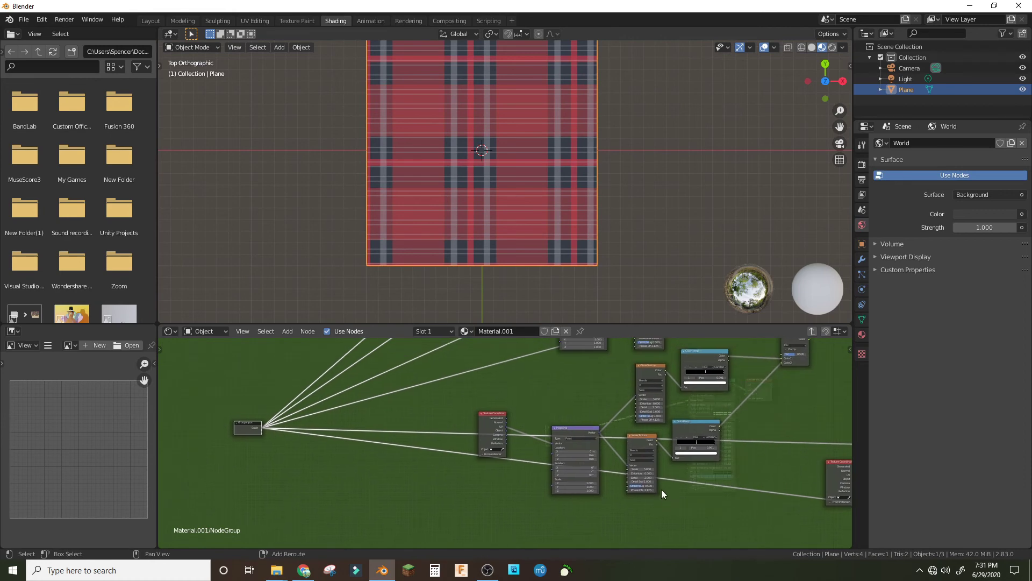
{"action": "key", "text": "g"}
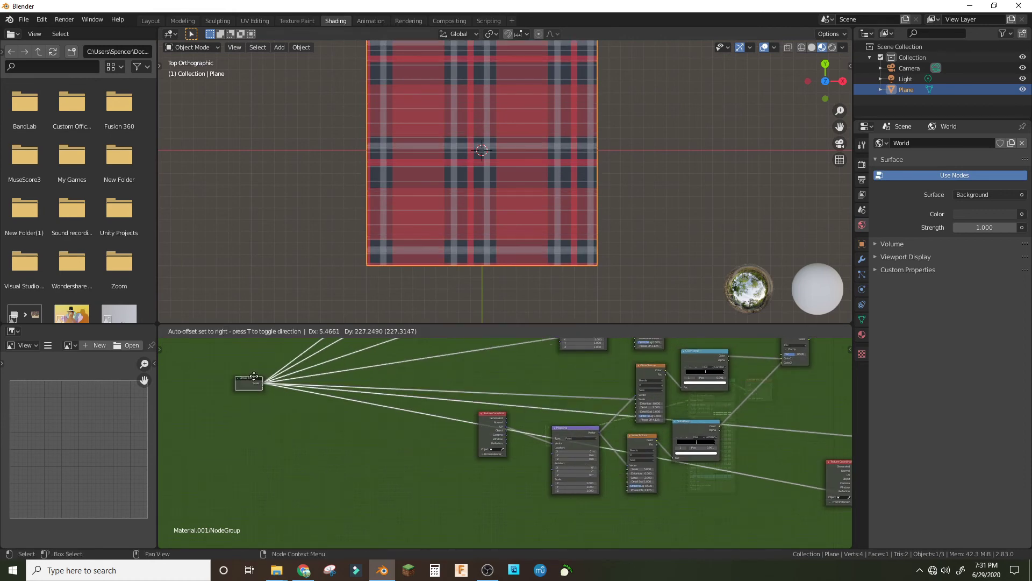
{"action": "left_click", "coordinate": [627, 467]}
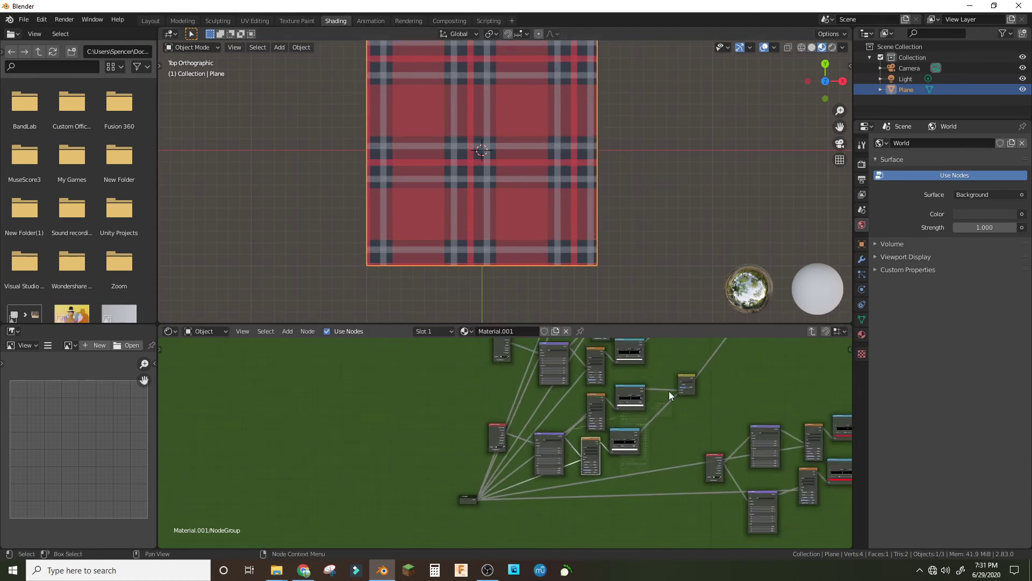
Back at the material level, readjust the plaid group's Scale for larger checks.
{"action": "key", "text": "Tab"}
{"action": "scroll", "coordinate": [543, 430], "scroll_direction": "up", "scroll_amount": 3}
{"action": "scroll", "coordinate": [543, 431], "scroll_direction": "up", "scroll_amount": 2}
{"action": "mouse_move", "coordinate": [600, 442]}
{"action": "left_mouse_down"}
{"action": "mouse_move", "coordinate": [619, 442]}
{"action": "mouse_move", "coordinate": [580, 442]}
{"action": "left_mouse_up"}
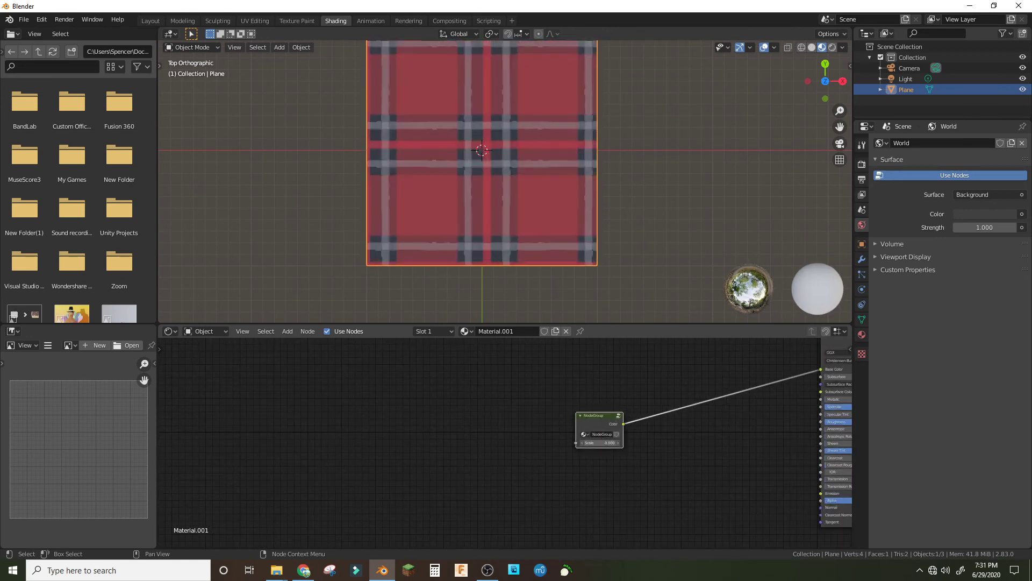
Add a cylinder and assign it the plaid Material.001.
{"action": "scroll", "coordinate": [599, 127], "scroll_direction": "down", "scroll_amount": 5}
{"action": "middle_click_drag", "start_coordinate": [546, 180], "coordinate": [544, 131]}
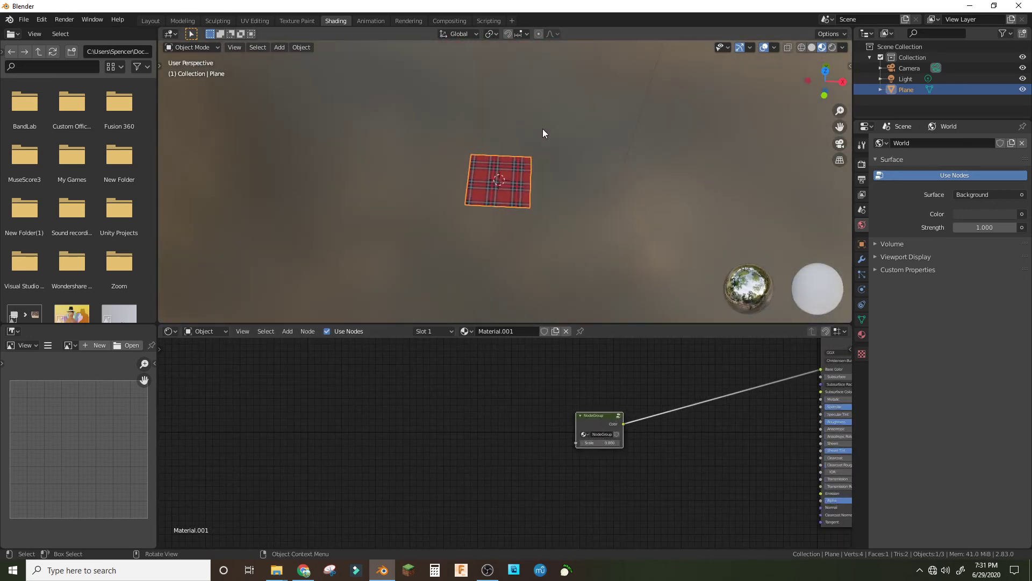
{"action": "key", "text": "shift+a"}
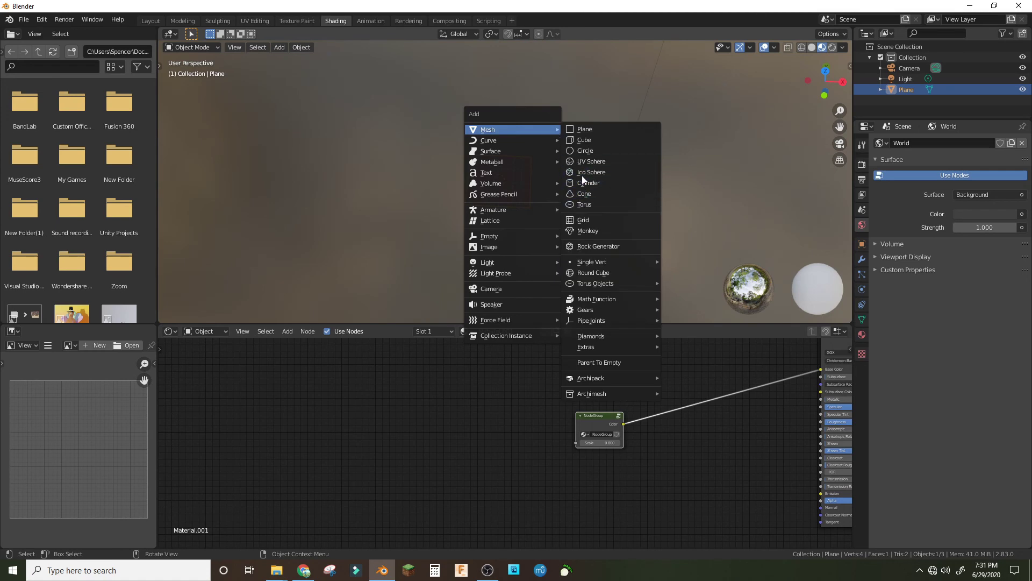
{"action": "left_click", "coordinate": [585, 182]}
{"action": "left_click", "coordinate": [530, 331]}
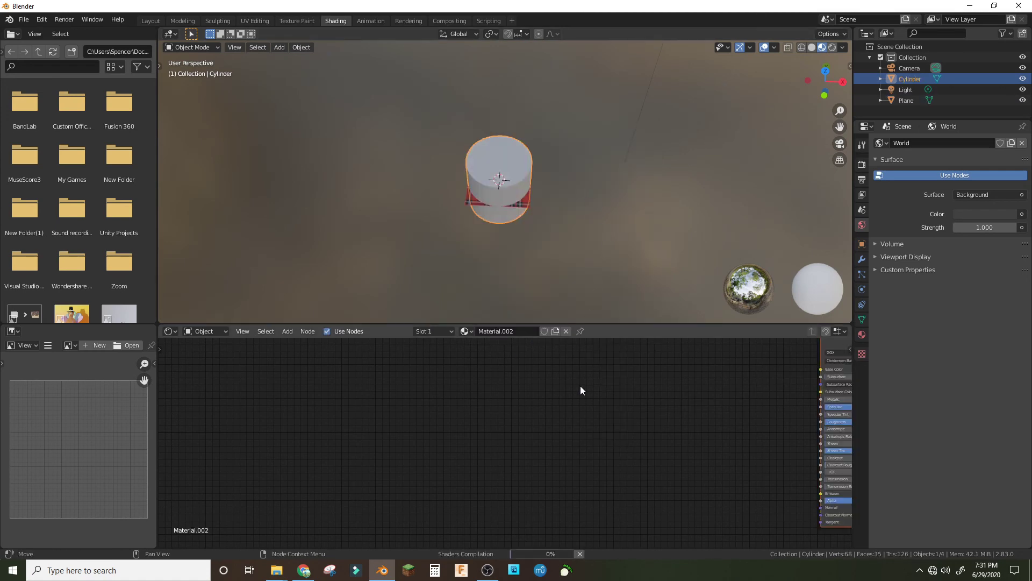
{"action": "scroll", "coordinate": [661, 377], "scroll_direction": "down", "scroll_amount": 2}
{"action": "left_click", "coordinate": [464, 330]}
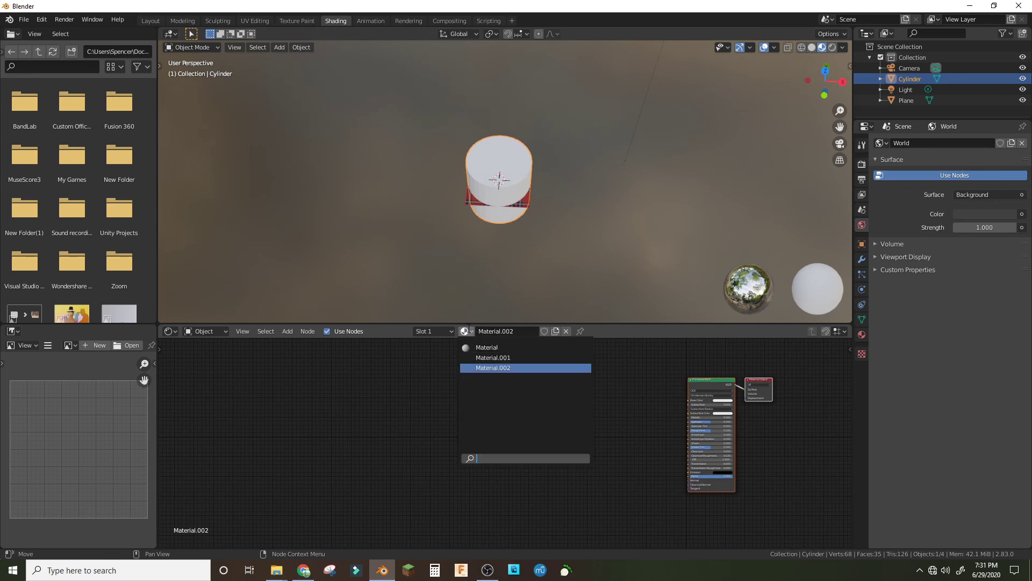
{"action": "left_click", "coordinate": [505, 357]}
Apply Shade Smooth to the plaid cylinder.
{"action": "middle_click_drag", "start_coordinate": [582, 207], "coordinate": [450, 150]}
{"action": "scroll", "coordinate": [431, 137], "scroll_direction": "up", "scroll_amount": 5}
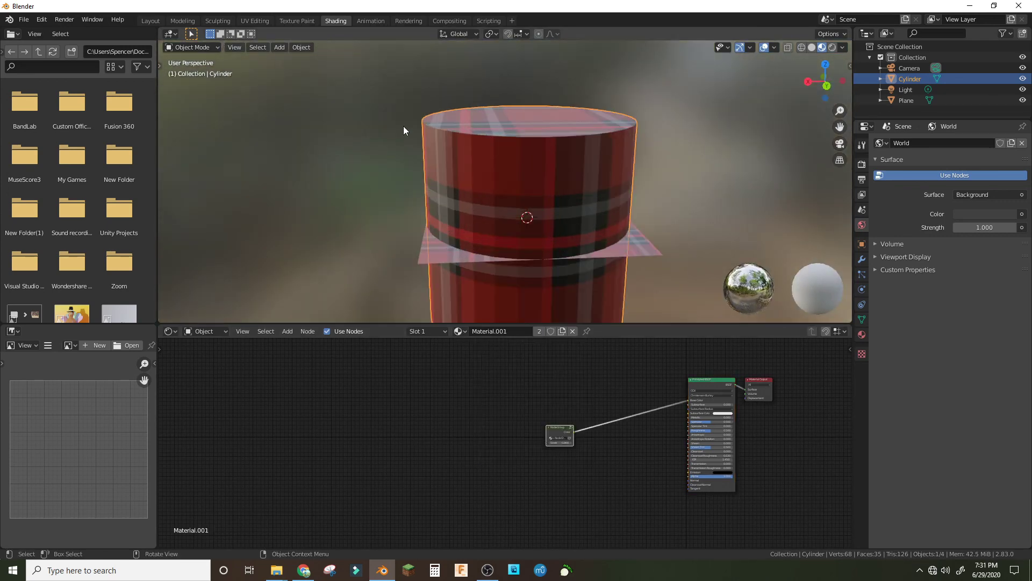
{"action": "mouse_move", "coordinate": [403, 126]}
{"action": "middle_mouse_down"}
{"action": "mouse_move", "coordinate": [652, 166]}
{"action": "mouse_move", "coordinate": [421, 153]}
{"action": "mouse_move", "coordinate": [682, 175]}
{"action": "middle_mouse_up"}
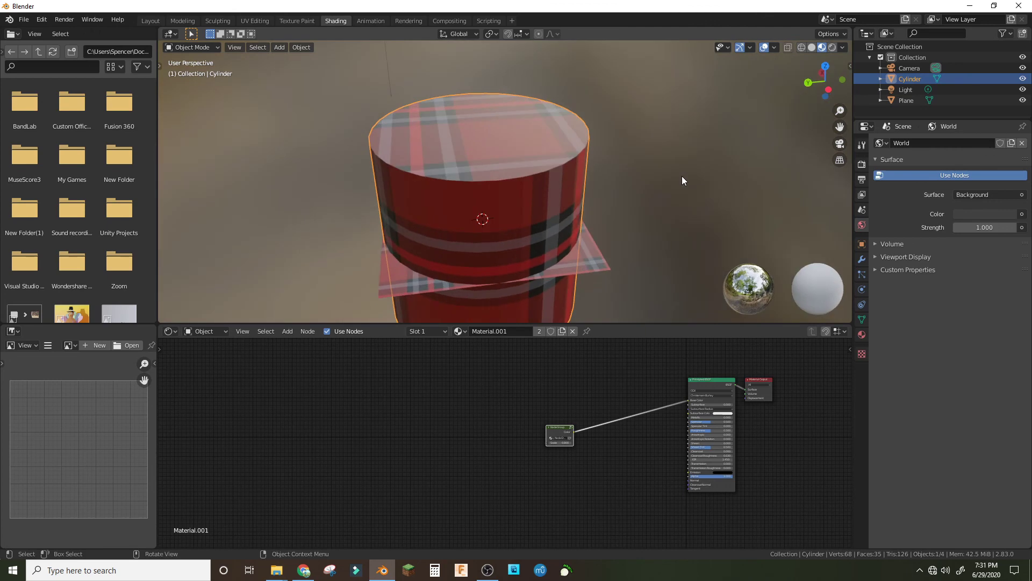
{"action": "right_click", "coordinate": [553, 176]}
{"action": "left_click", "coordinate": [553, 176]}
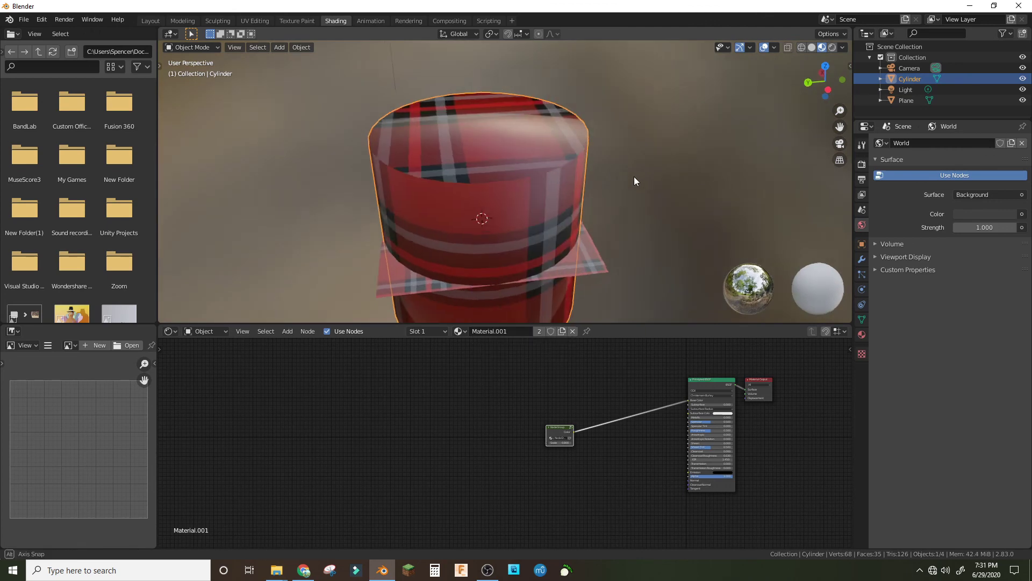